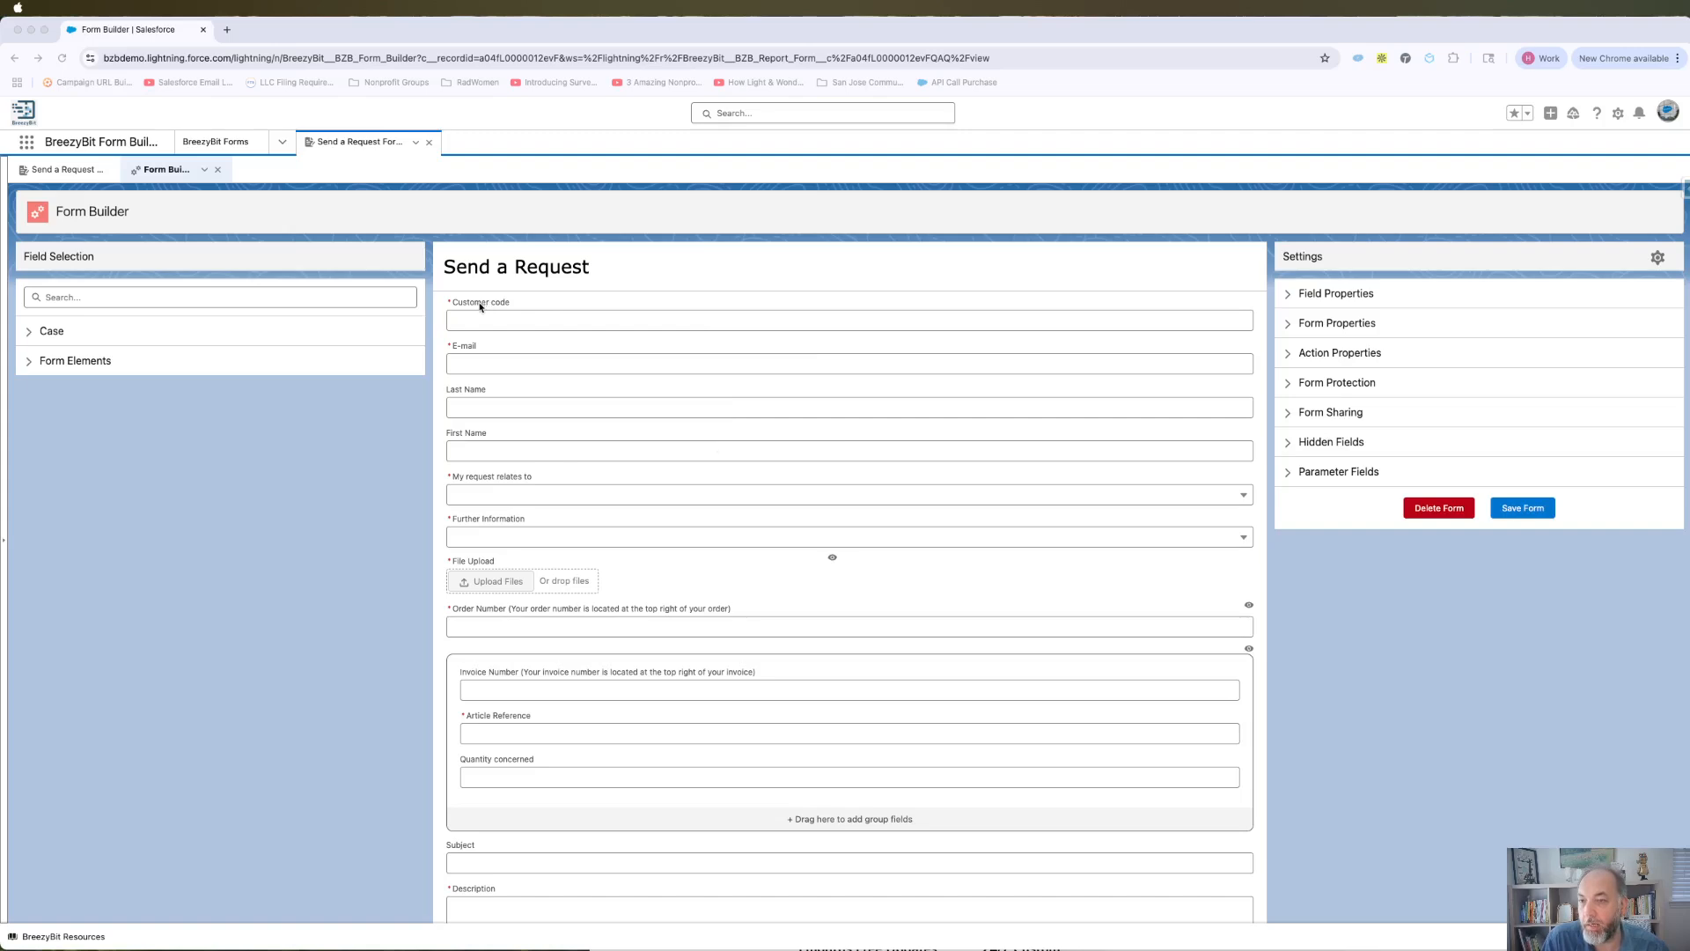
Change the Customer code field's label to 'Code'.
left_click(493, 304)
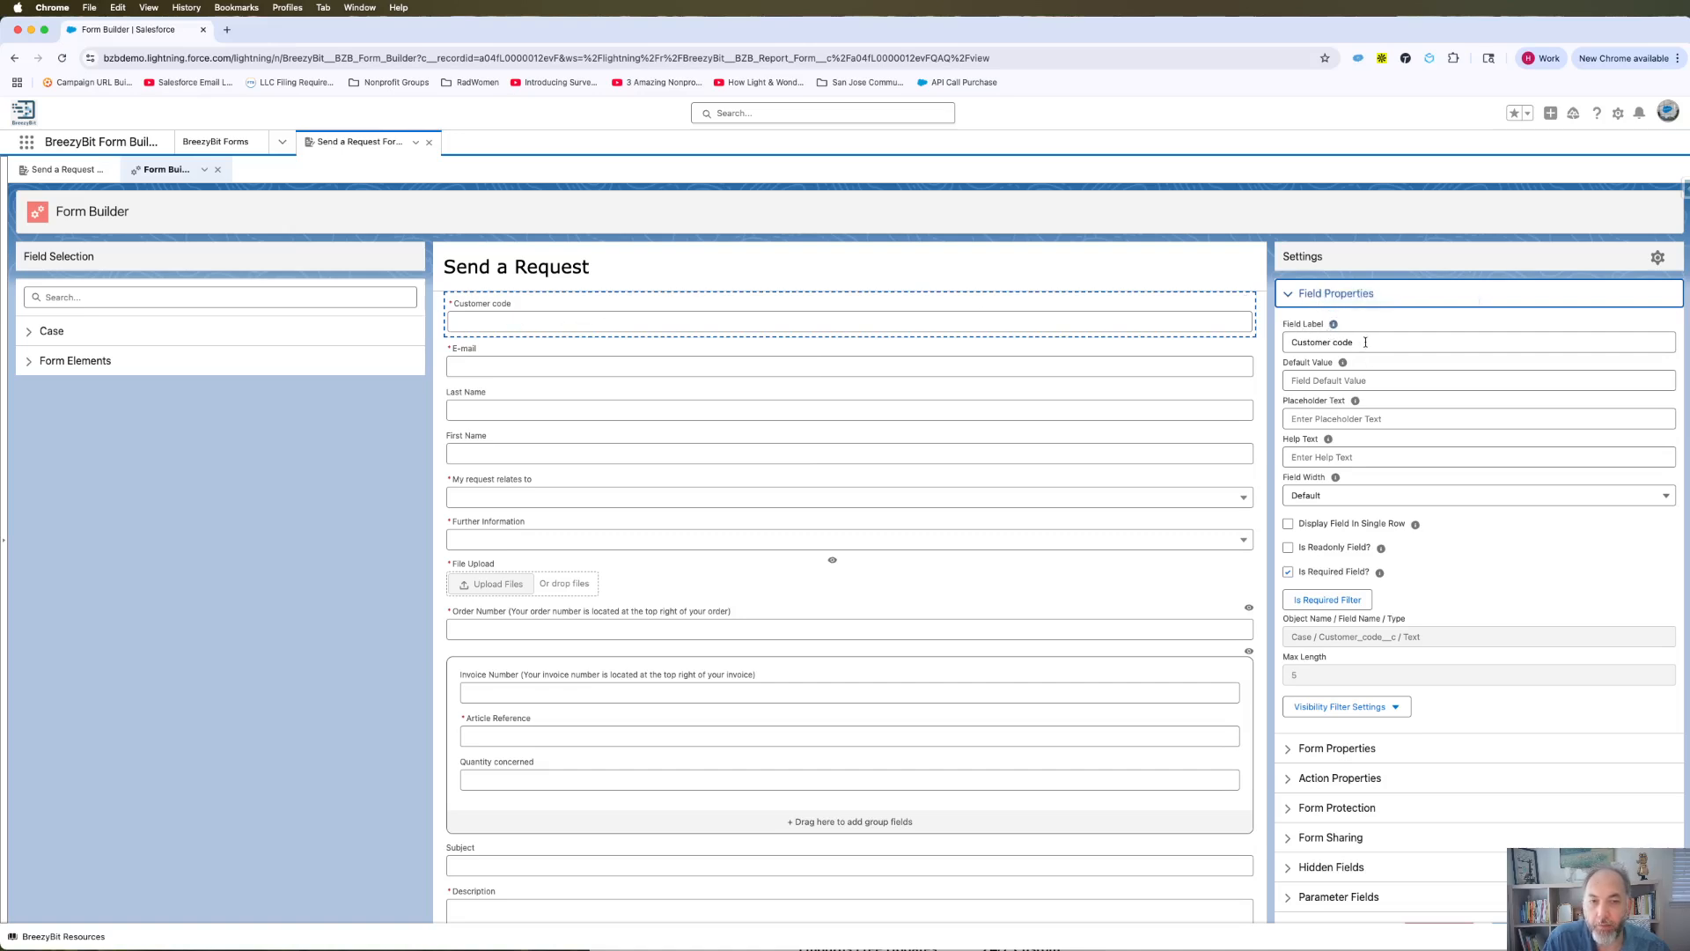
left_click_drag(1365, 342, 1291, 343)
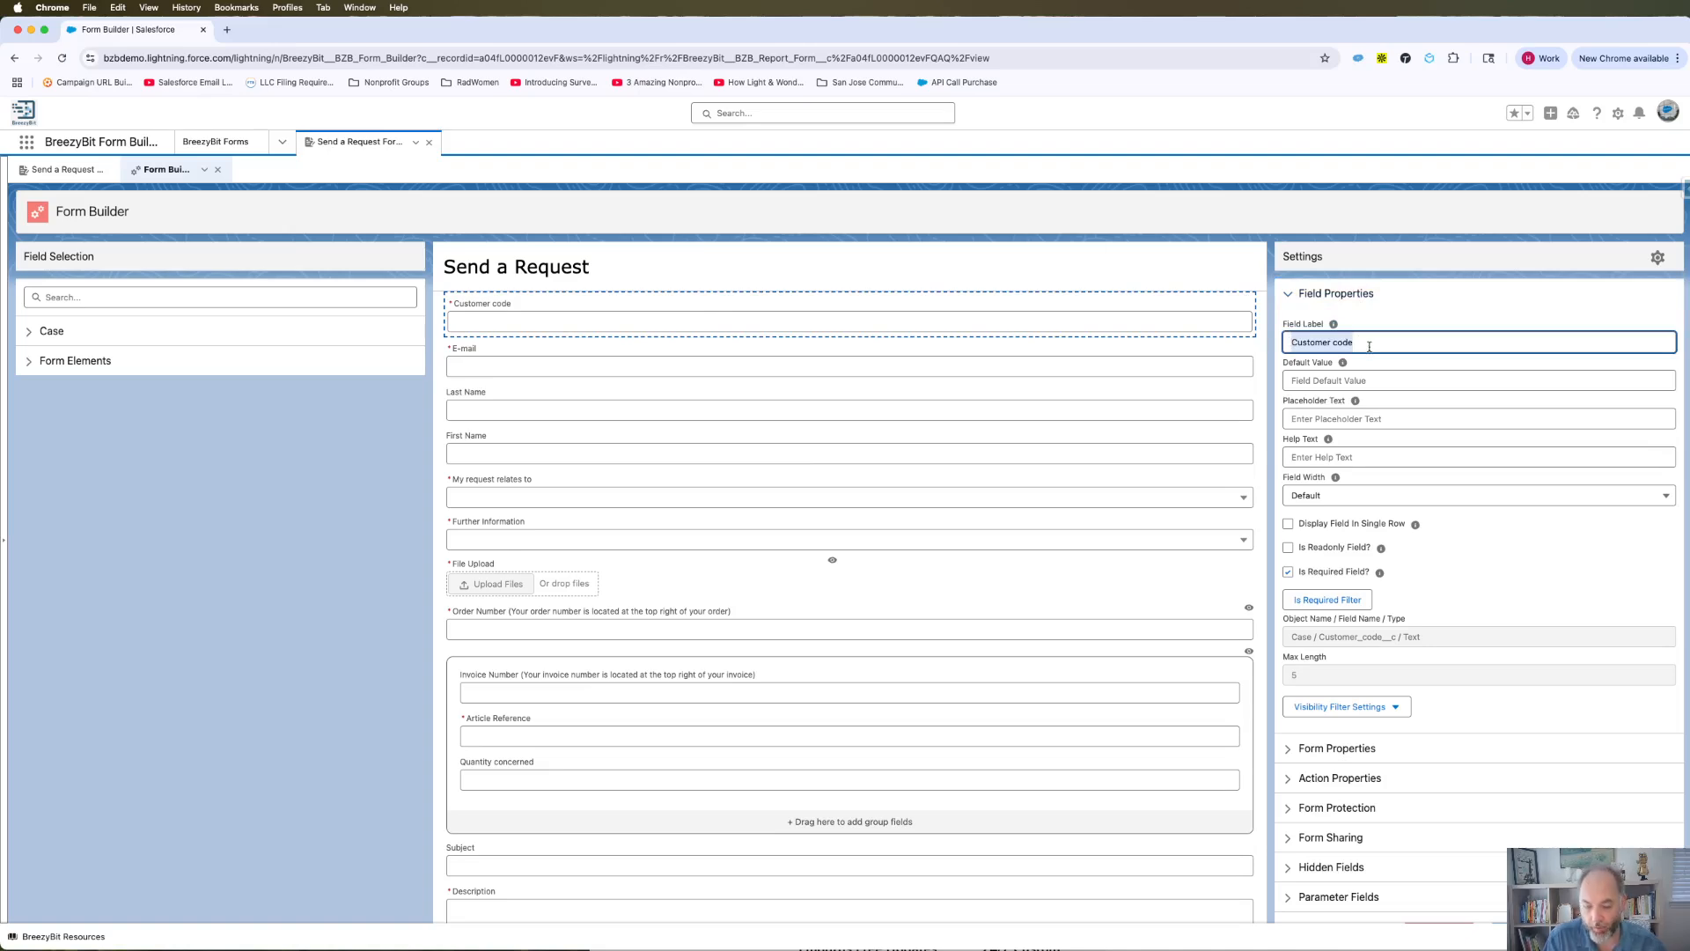
type("Code")
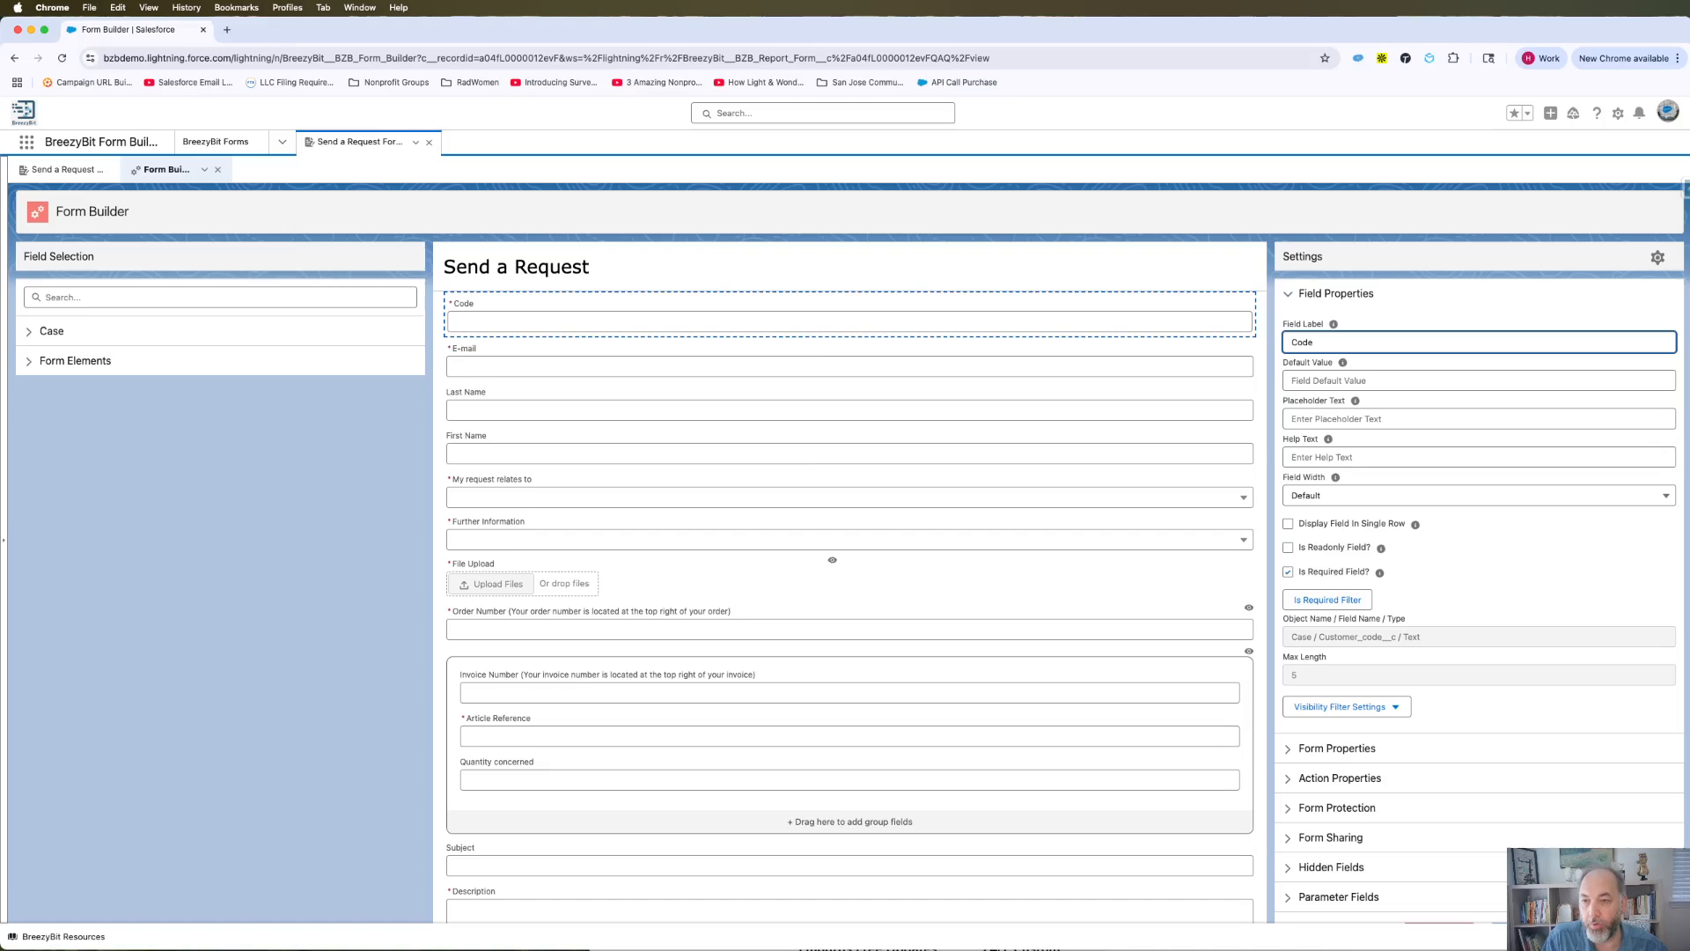
left_click(1374, 320)
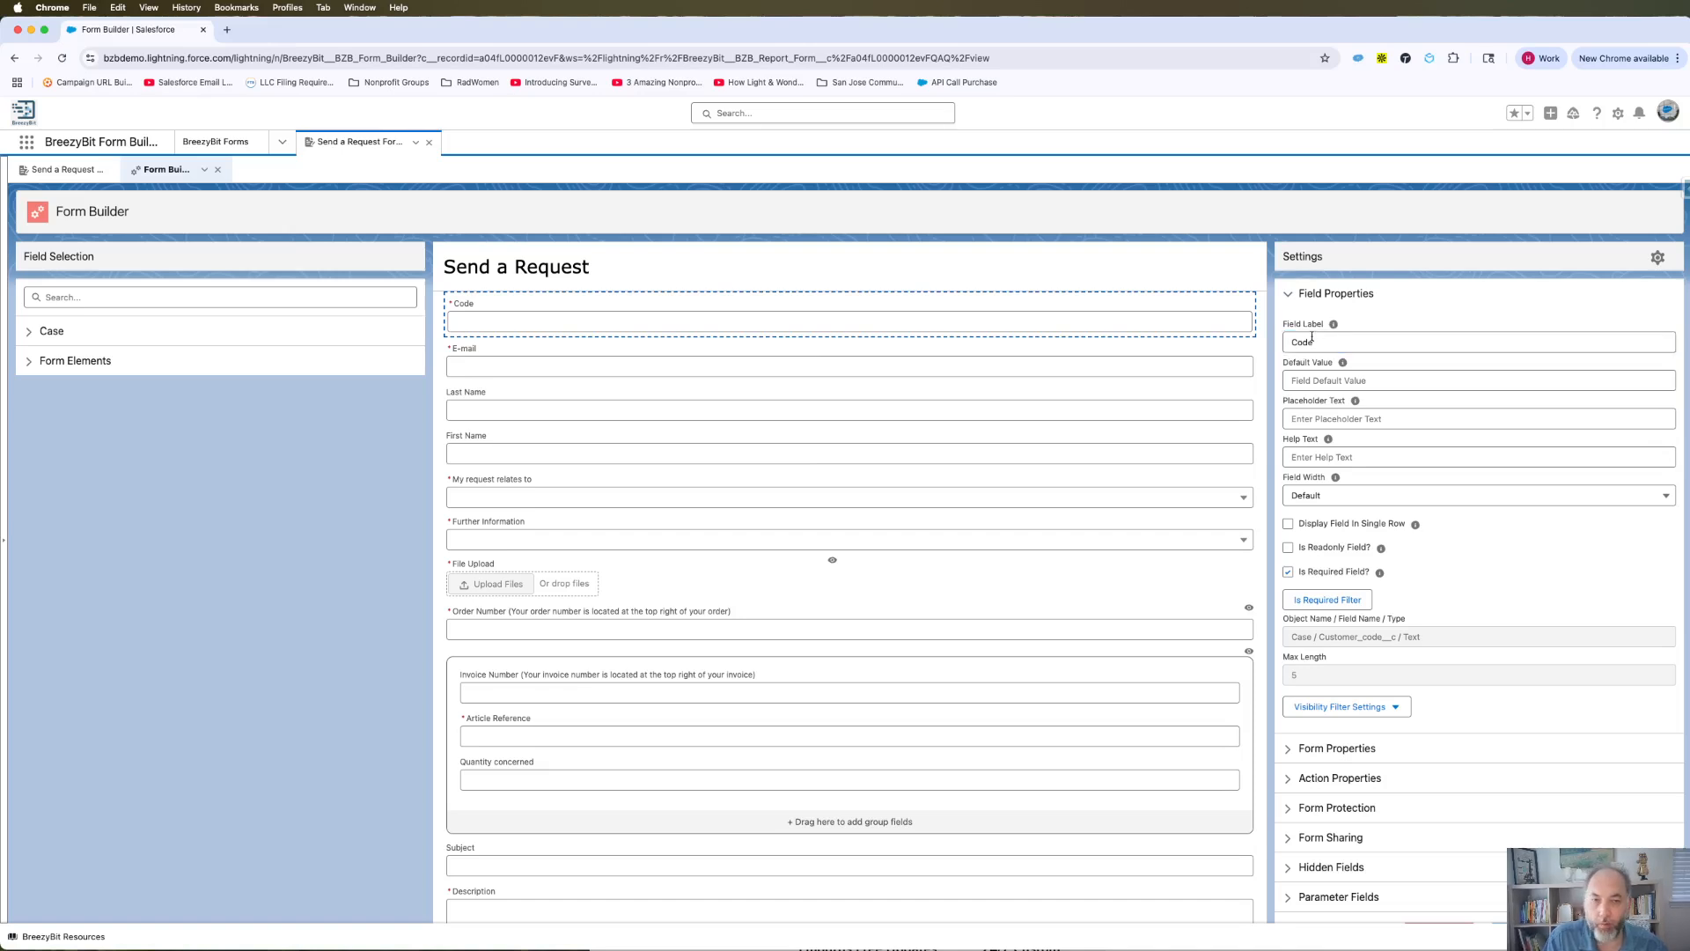
Try an autofilled Default Value for Code, then clear it so it stays empty.
left_click(1315, 384)
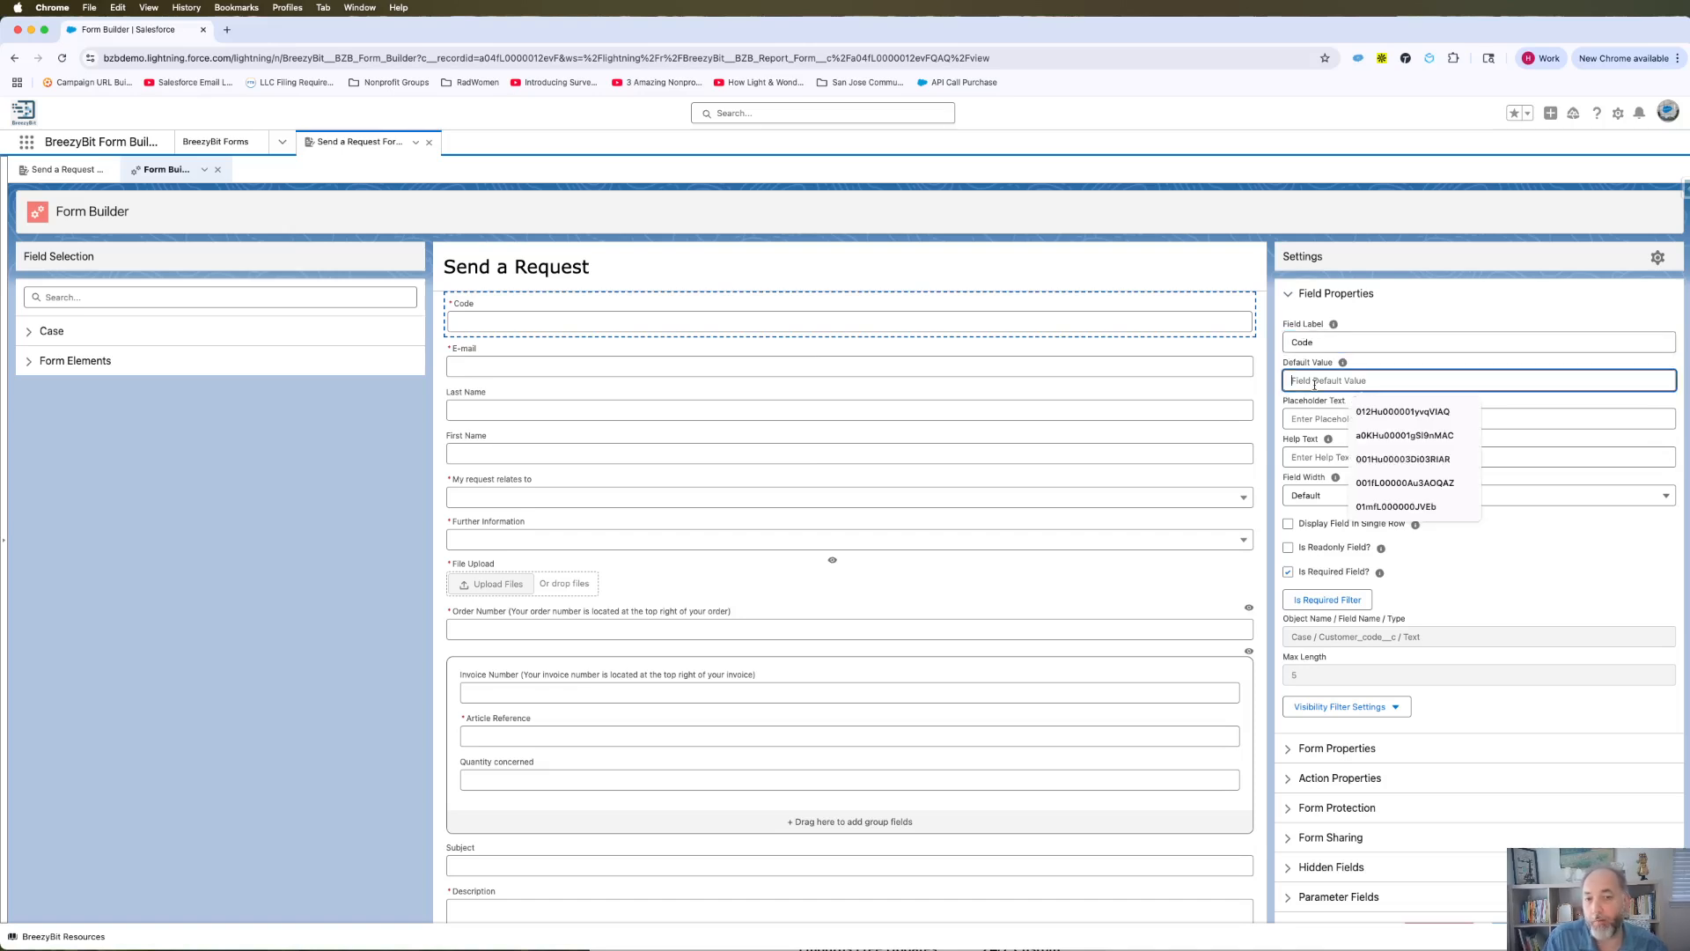
left_click(1391, 413)
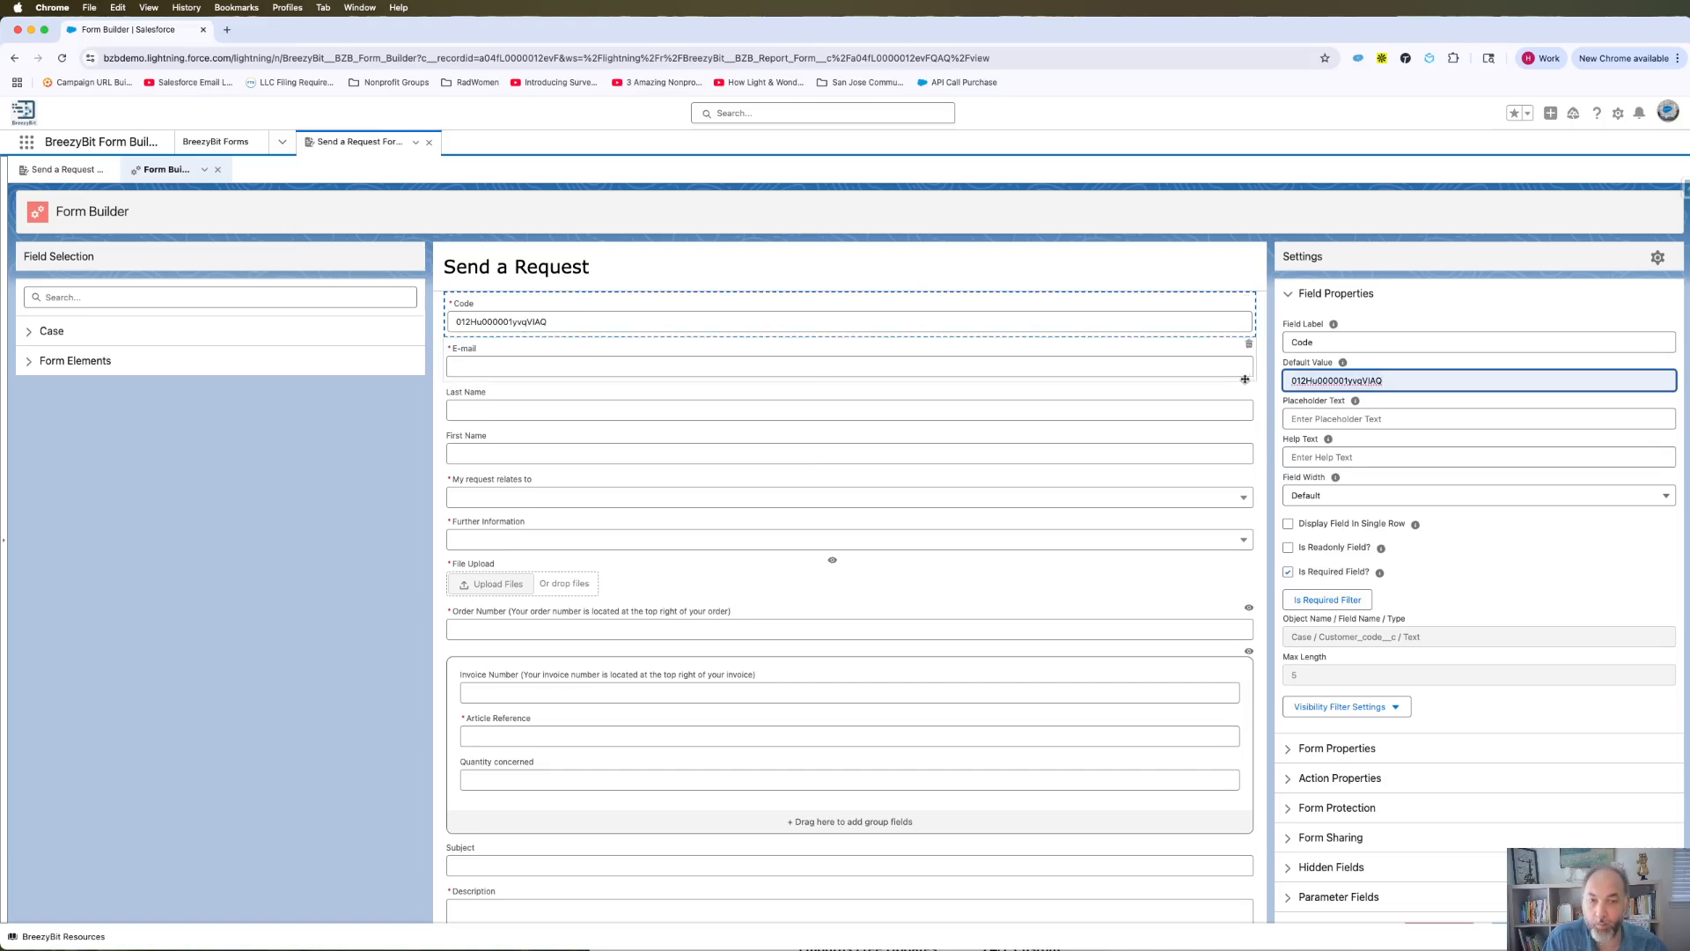
key("super+a")
key("BackSpace")
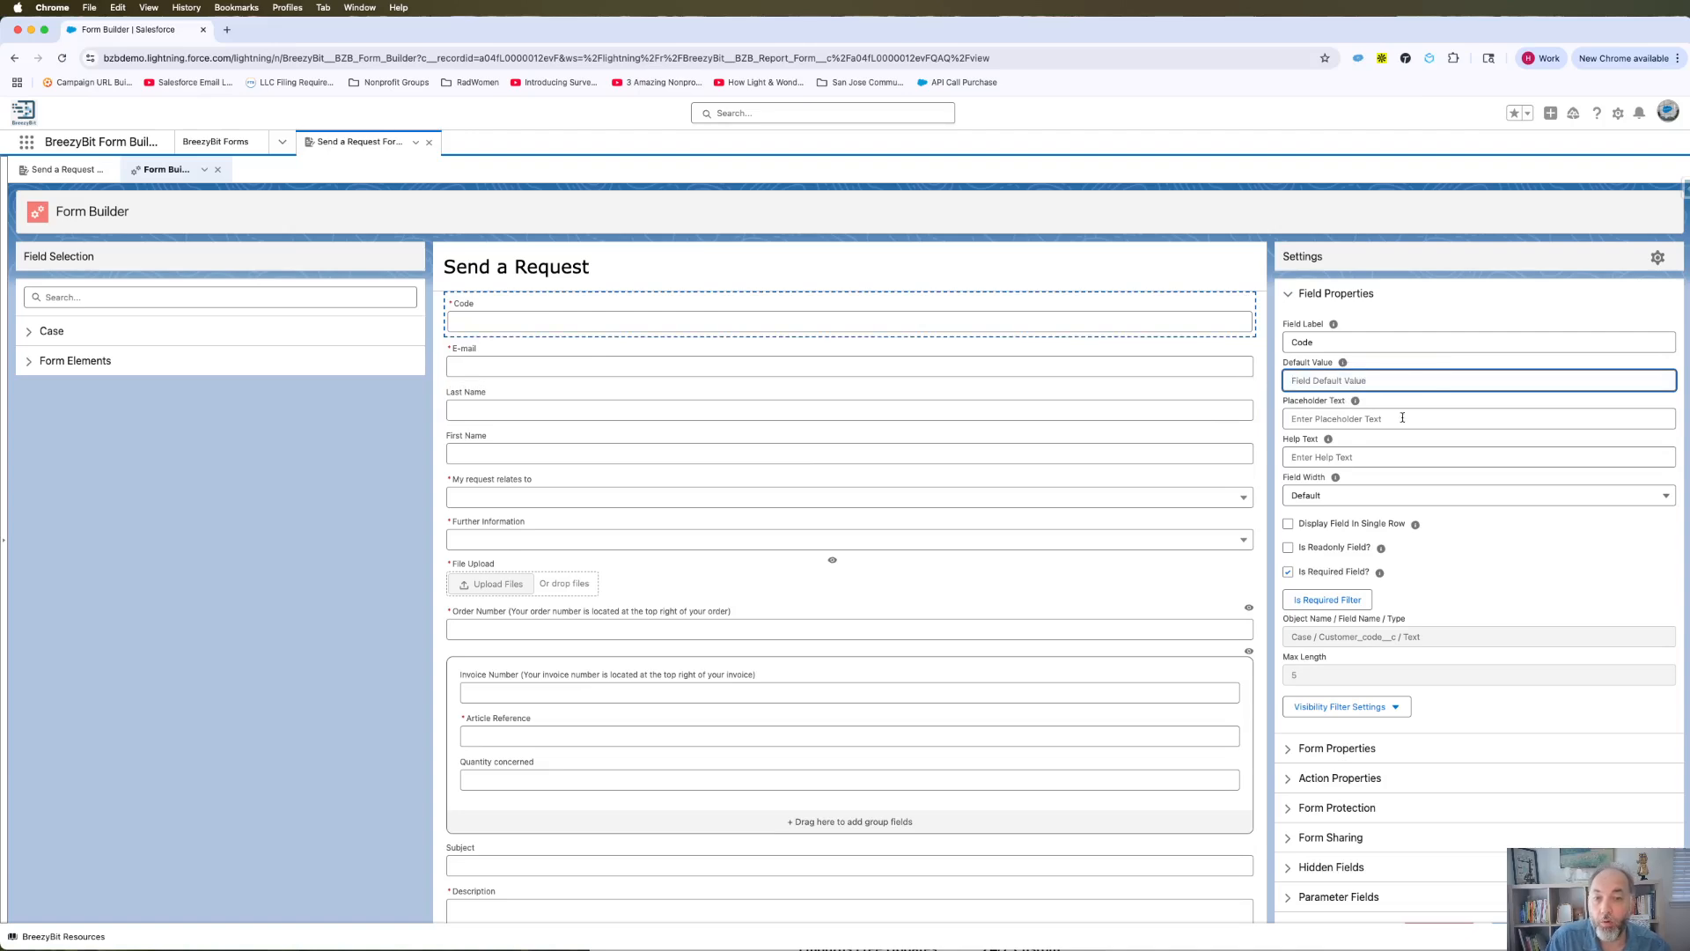
left_click(1339, 421)
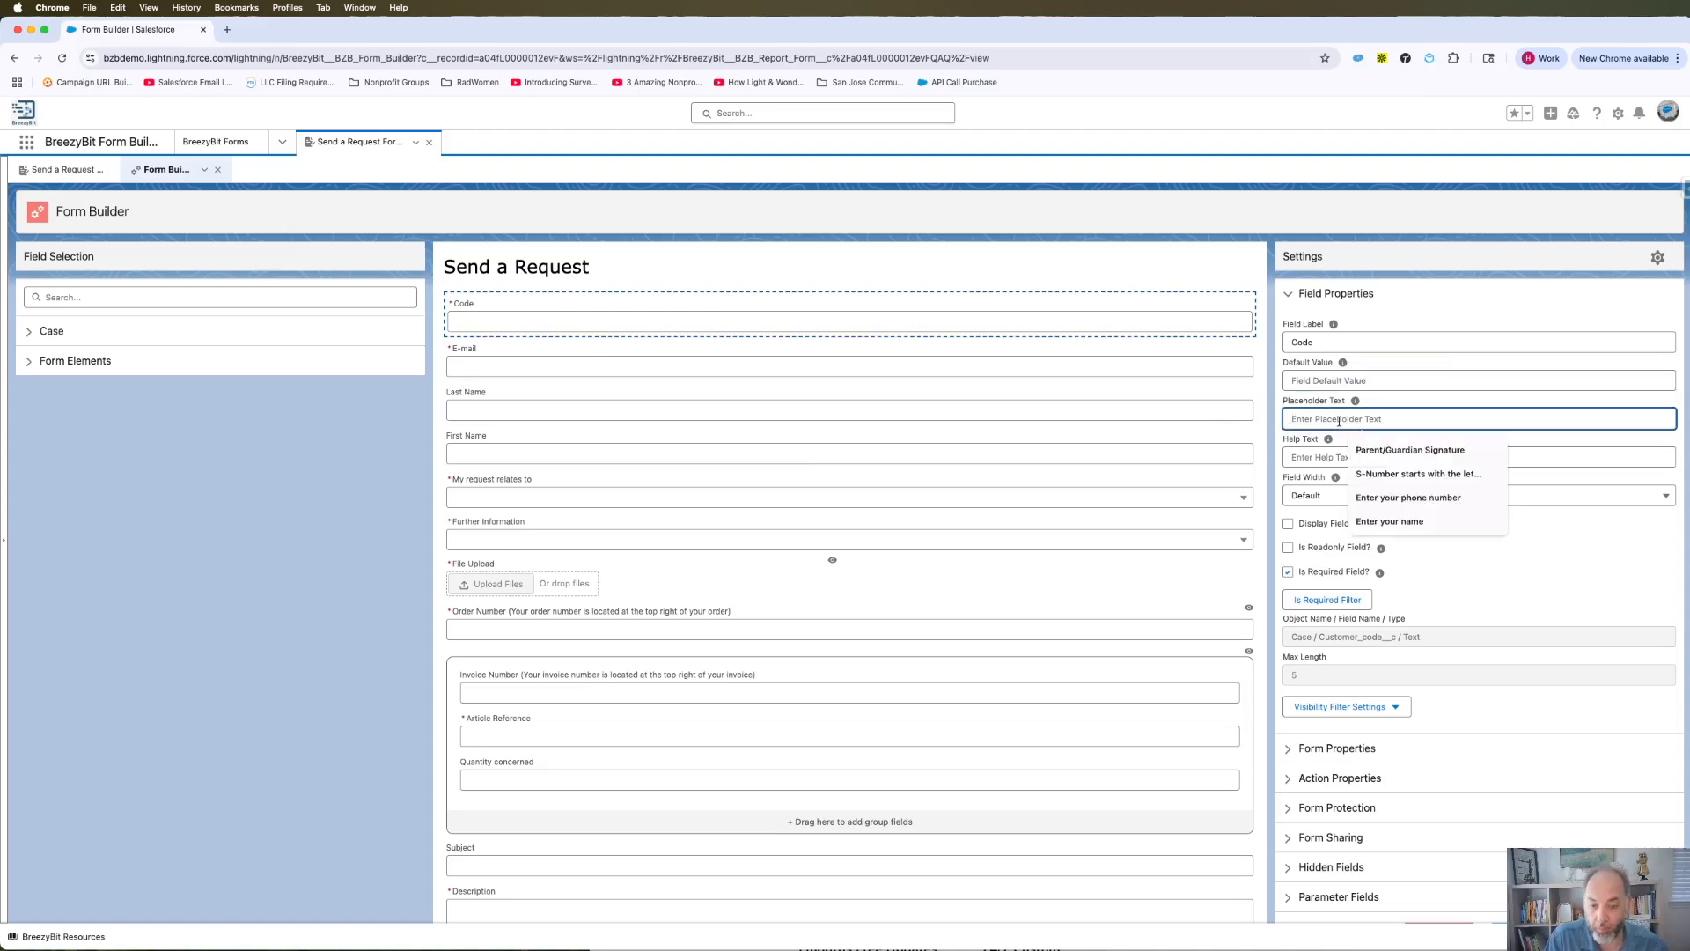
Give Code the placeholder 'Enter the code' and help text 'This code is for ...'.
type("Enter")
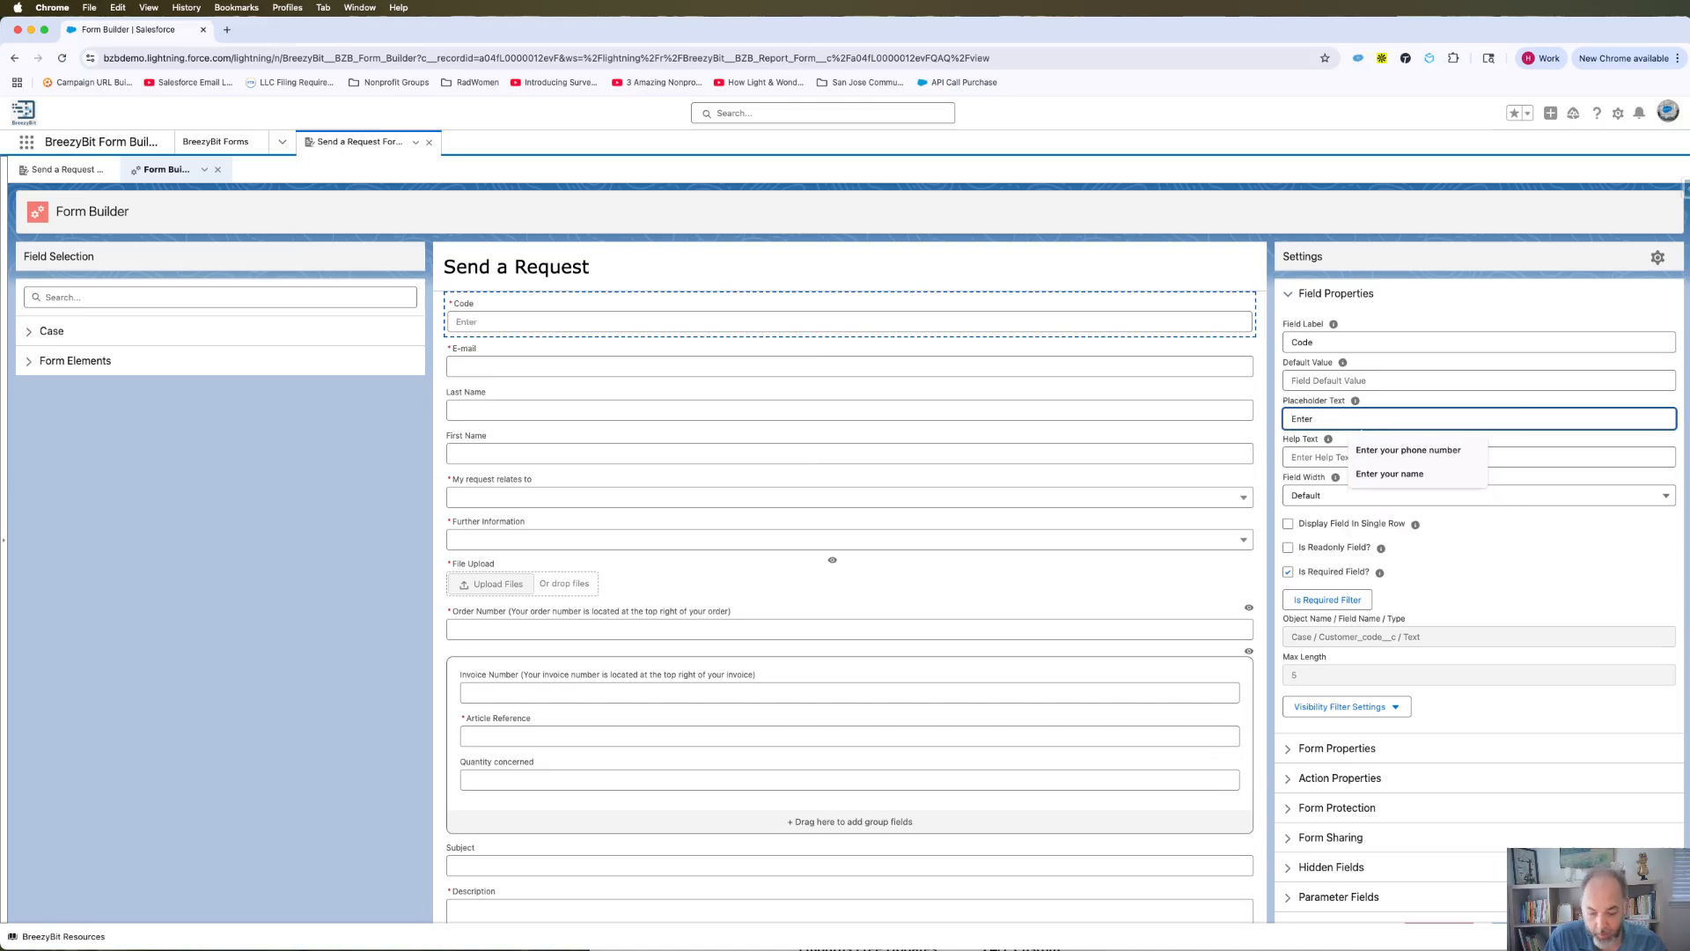
type(" the code")
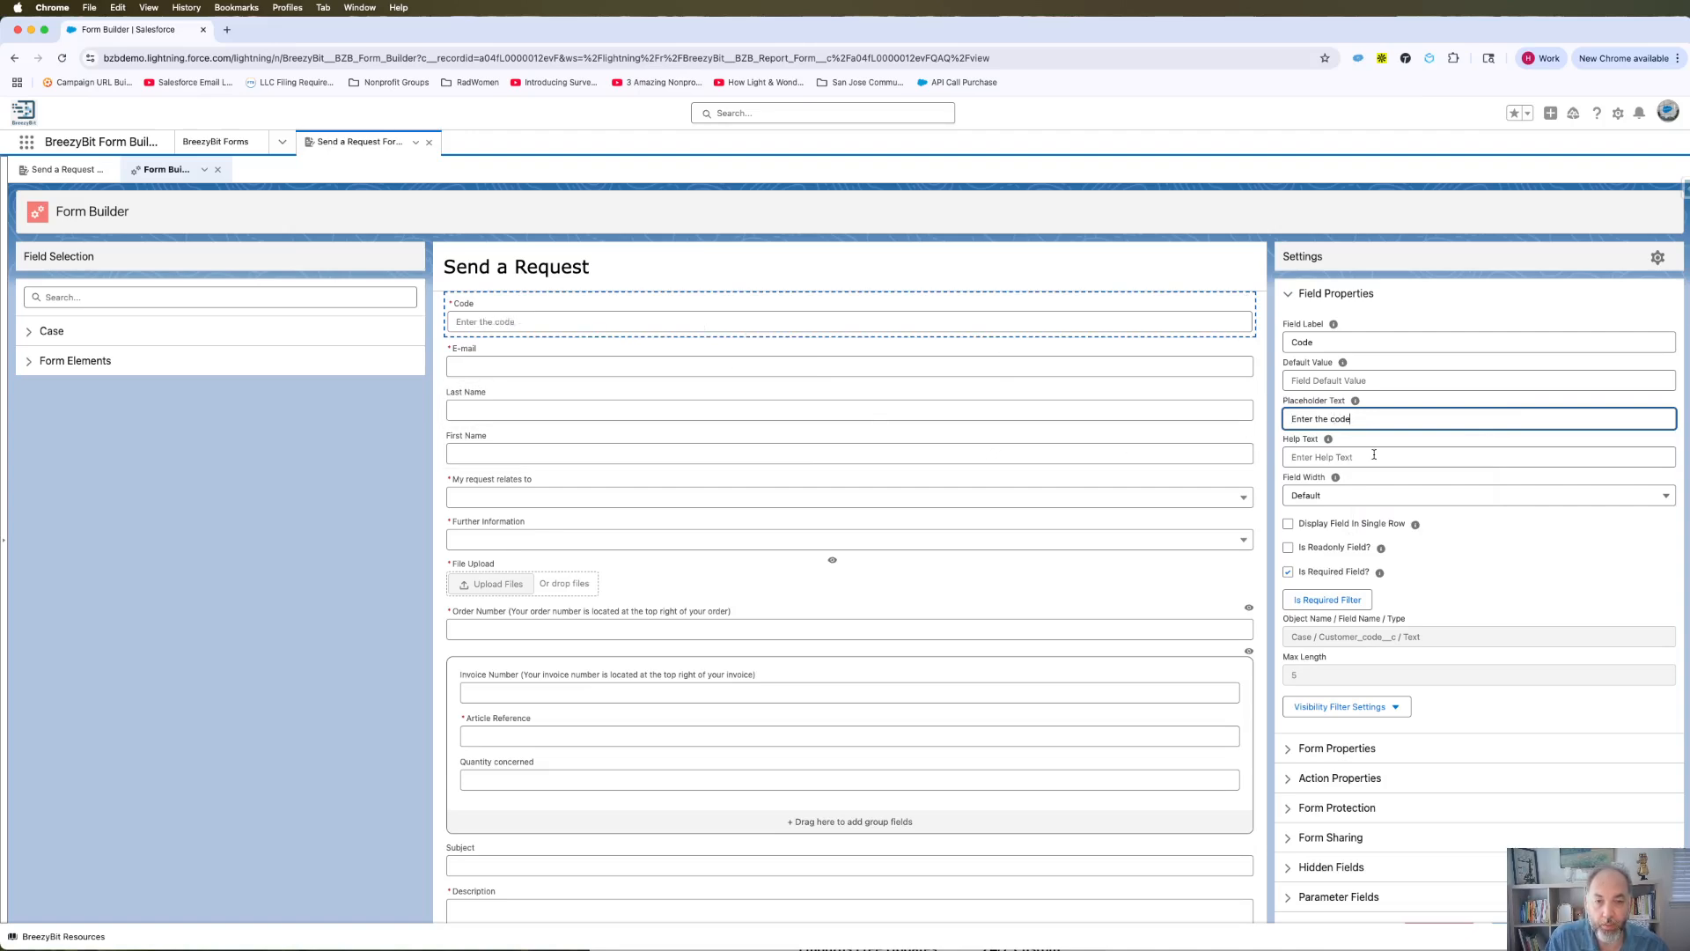
left_click(1315, 456)
type("This code is for ...")
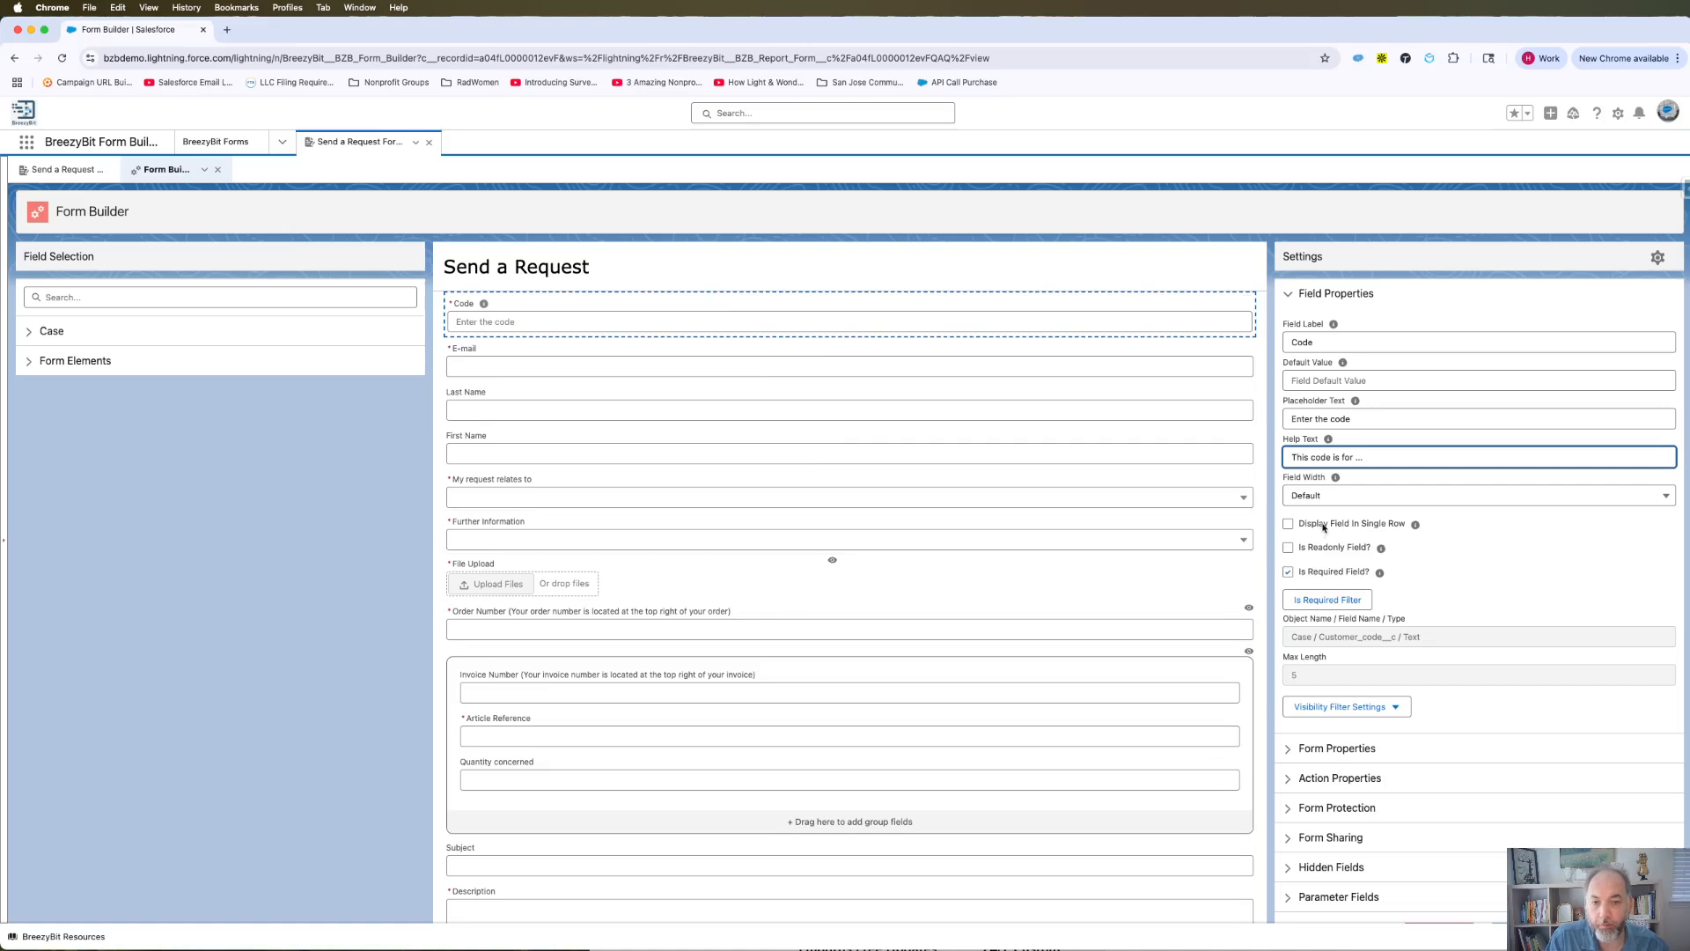
Set the Code field width to 6 after trying 8 and 12, and expand the Case fields.
left_click(1349, 498)
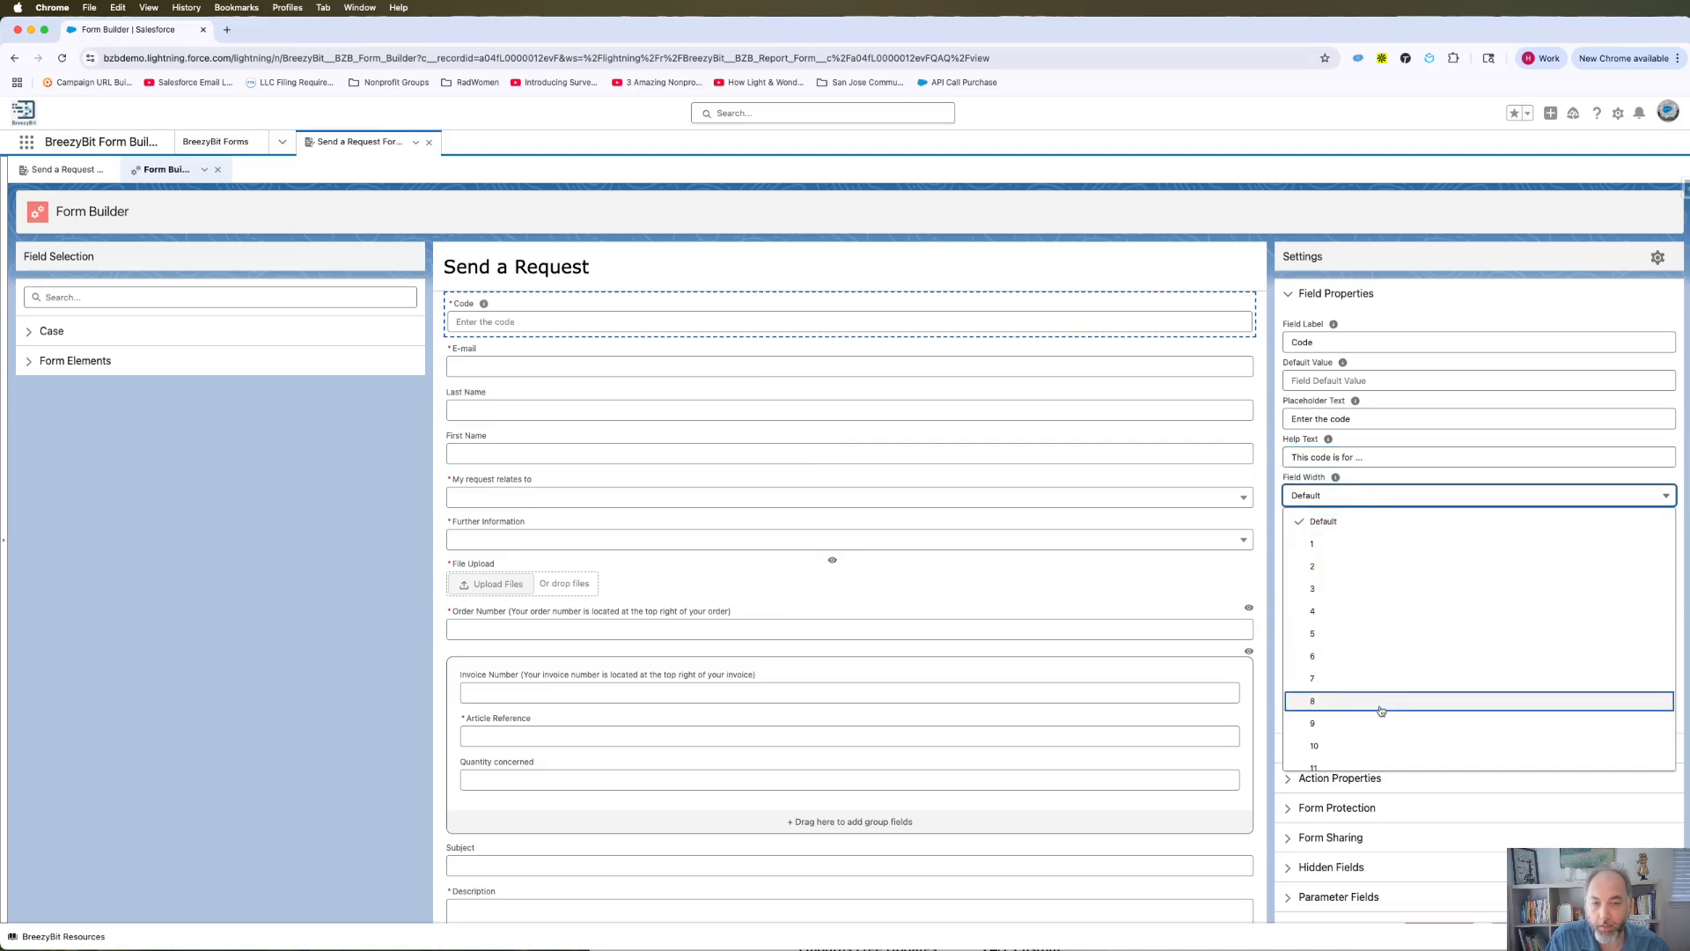
scroll(1381, 711, "down", 1)
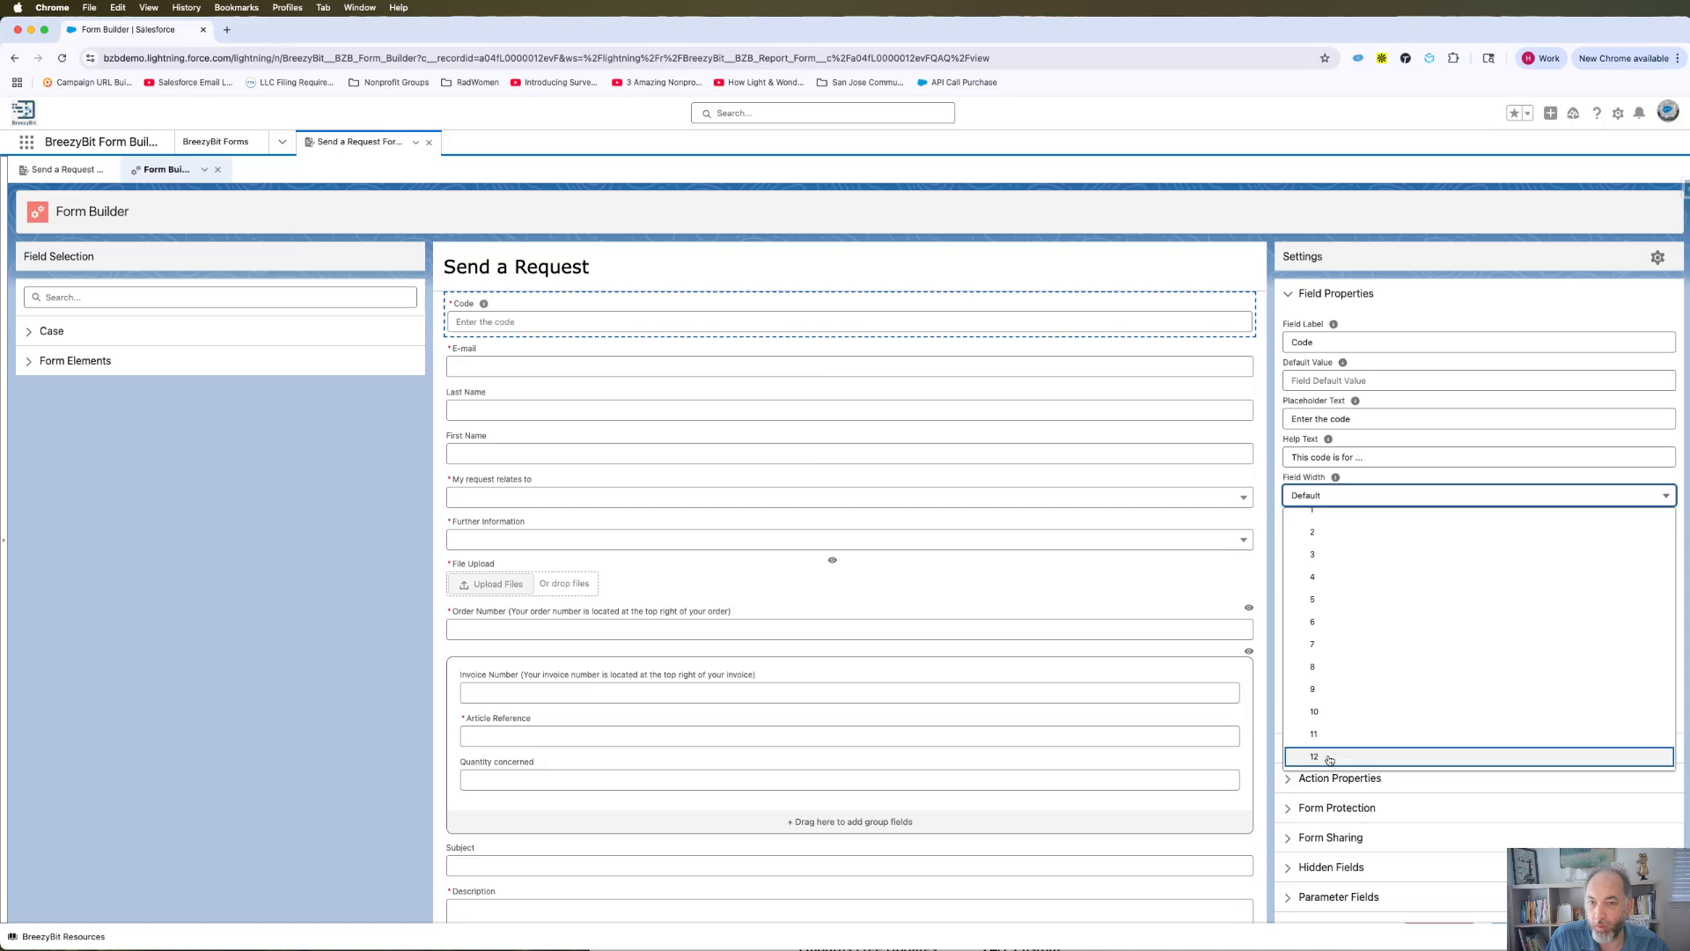
left_click(1317, 623)
left_click(1348, 498)
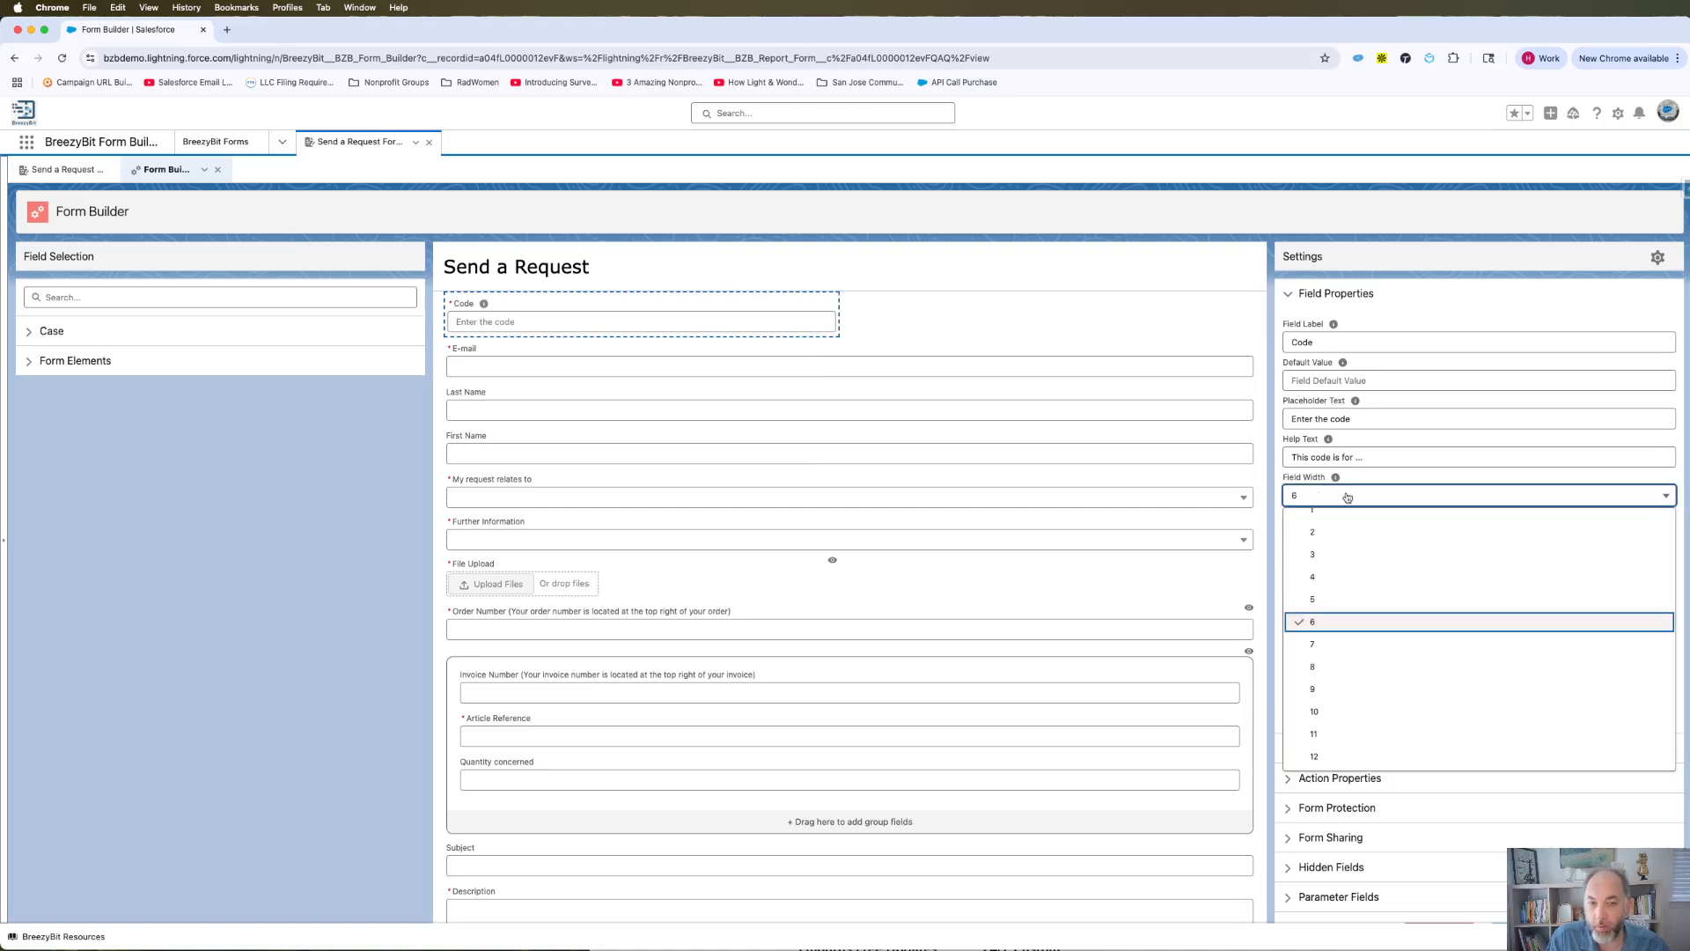
left_click(1330, 671)
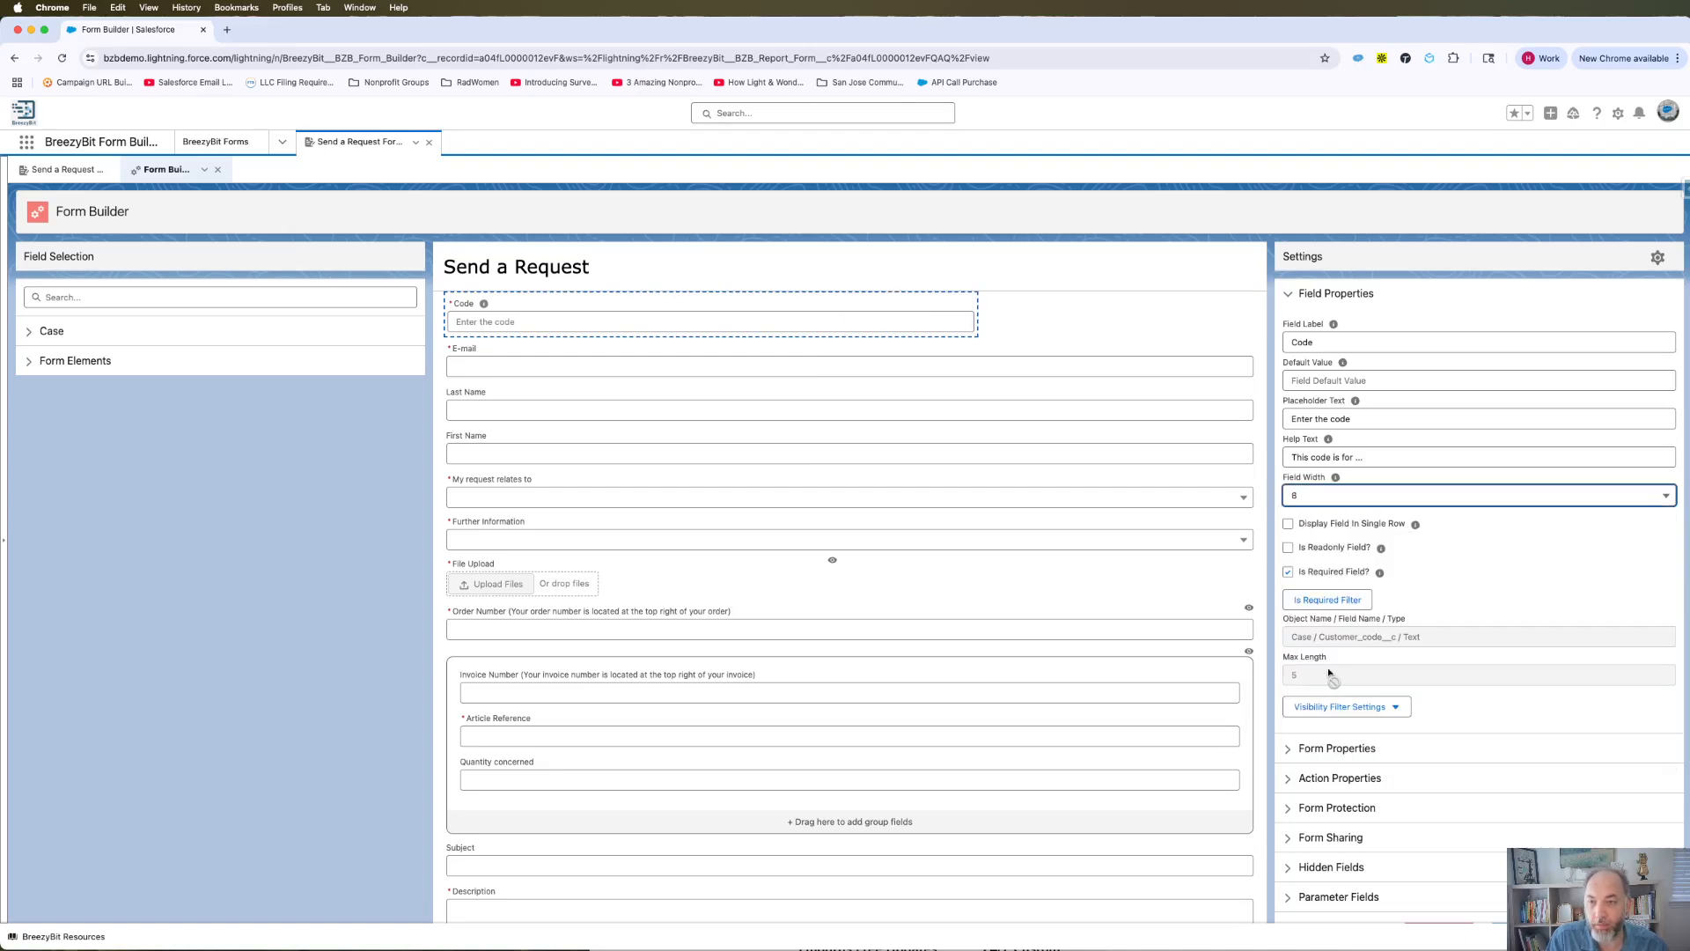
left_click(1366, 498)
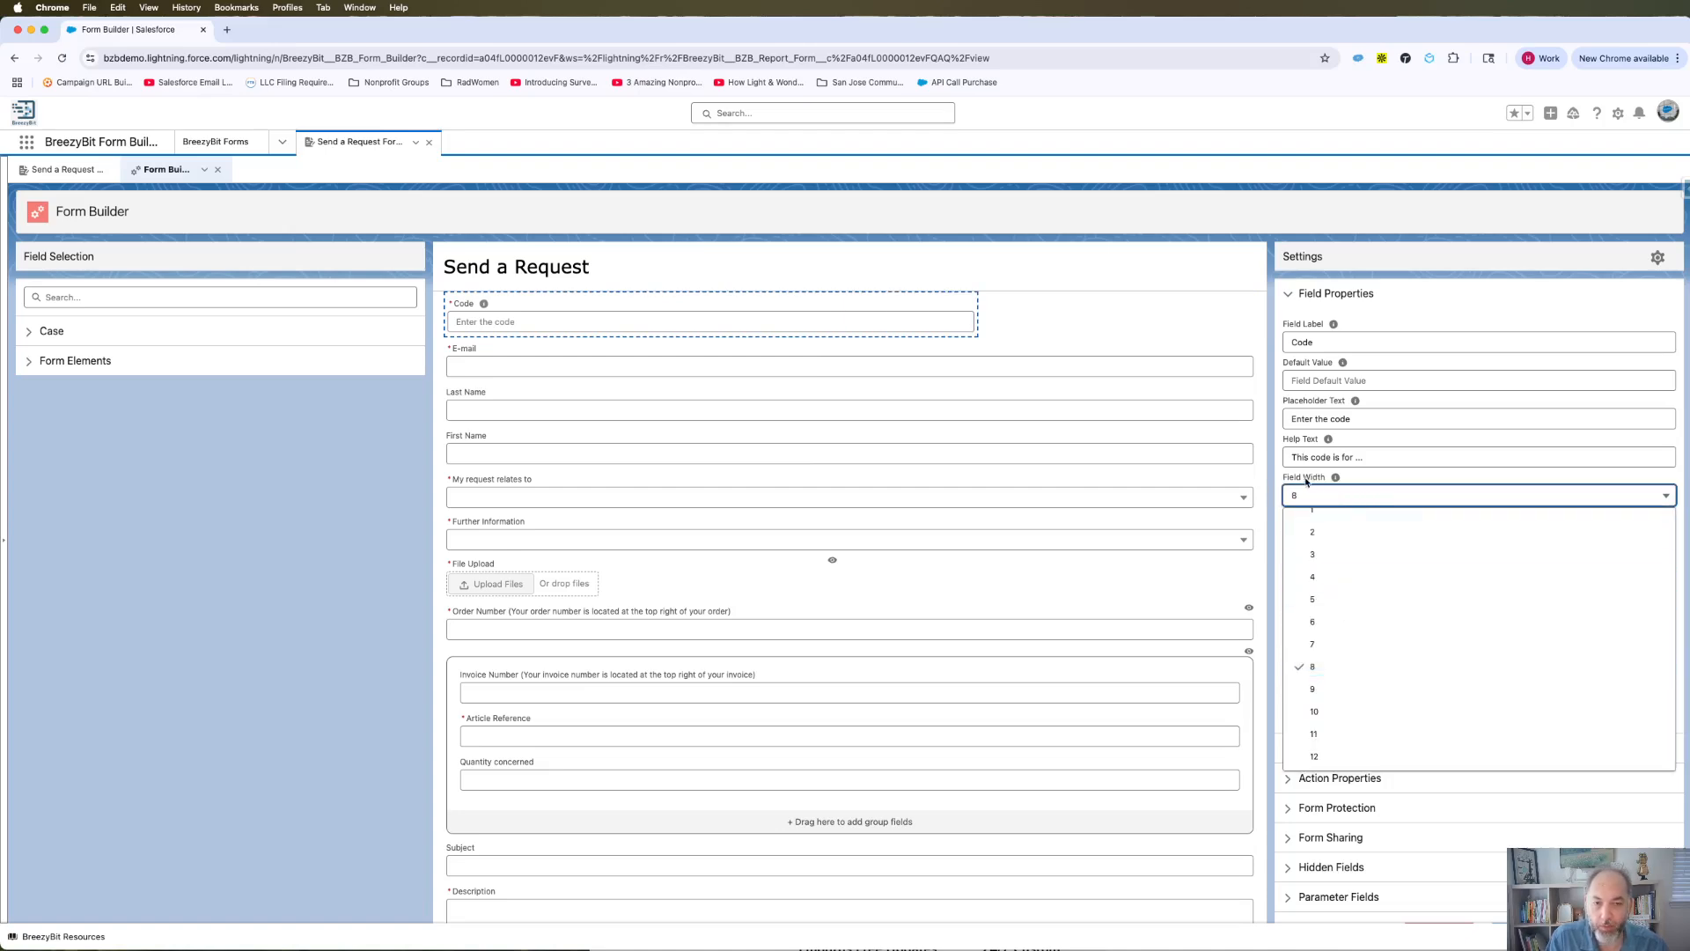
scroll(1340, 678, "down", 3)
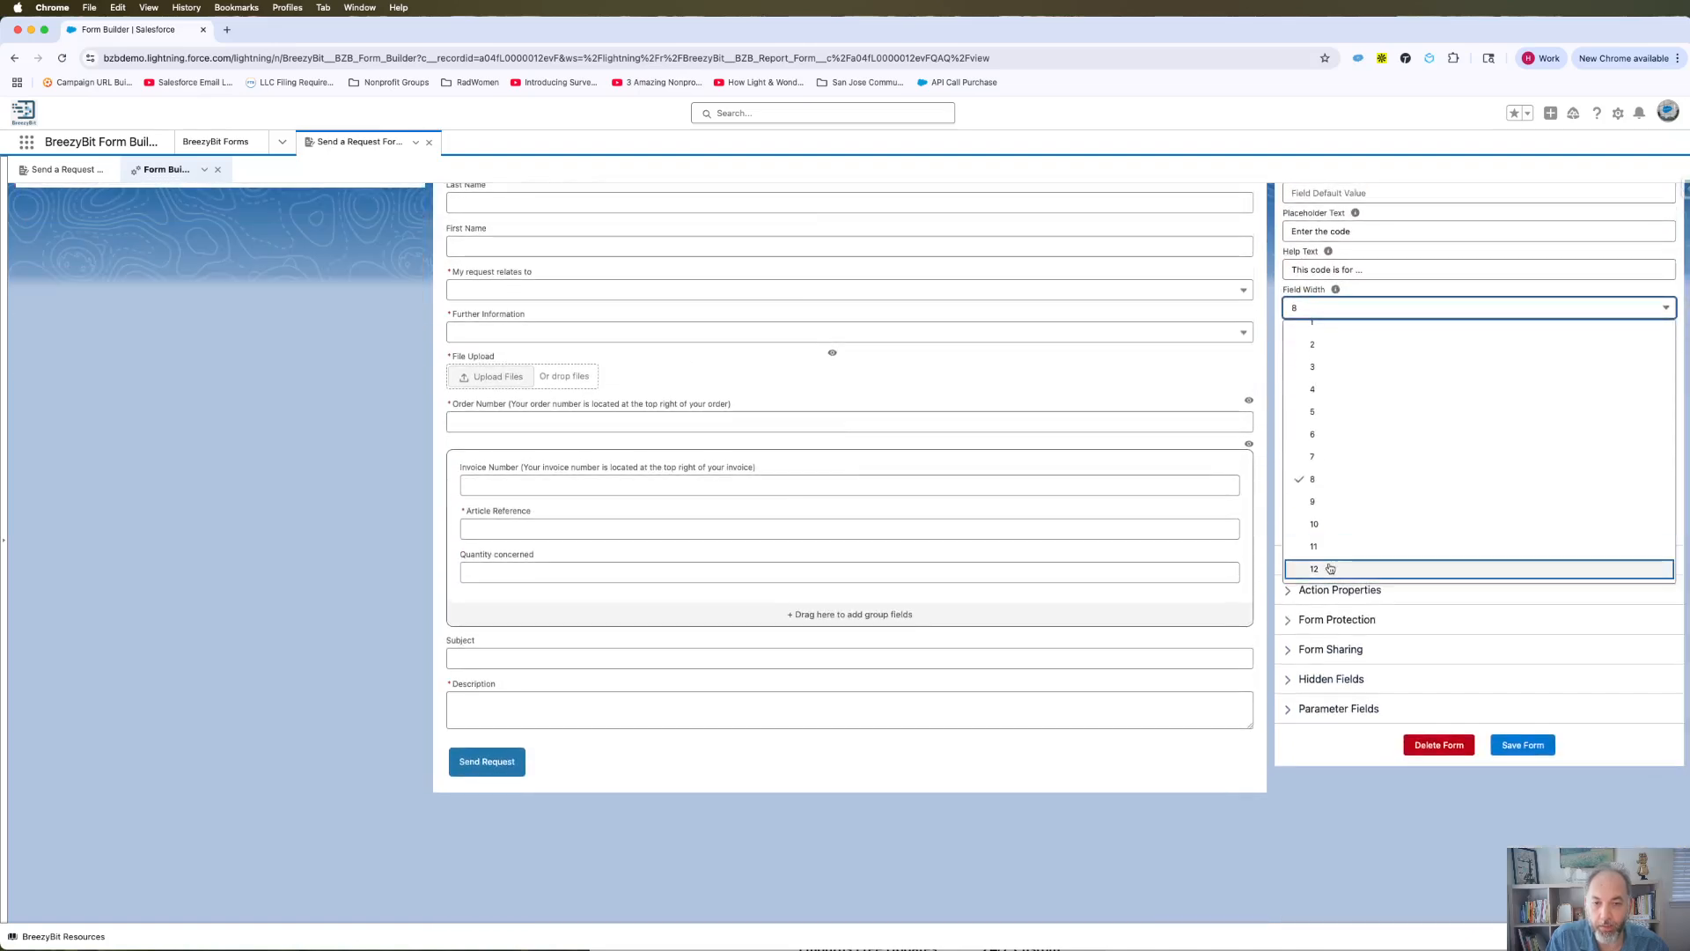
left_click(1321, 554)
scroll(625, 345, "up", 3)
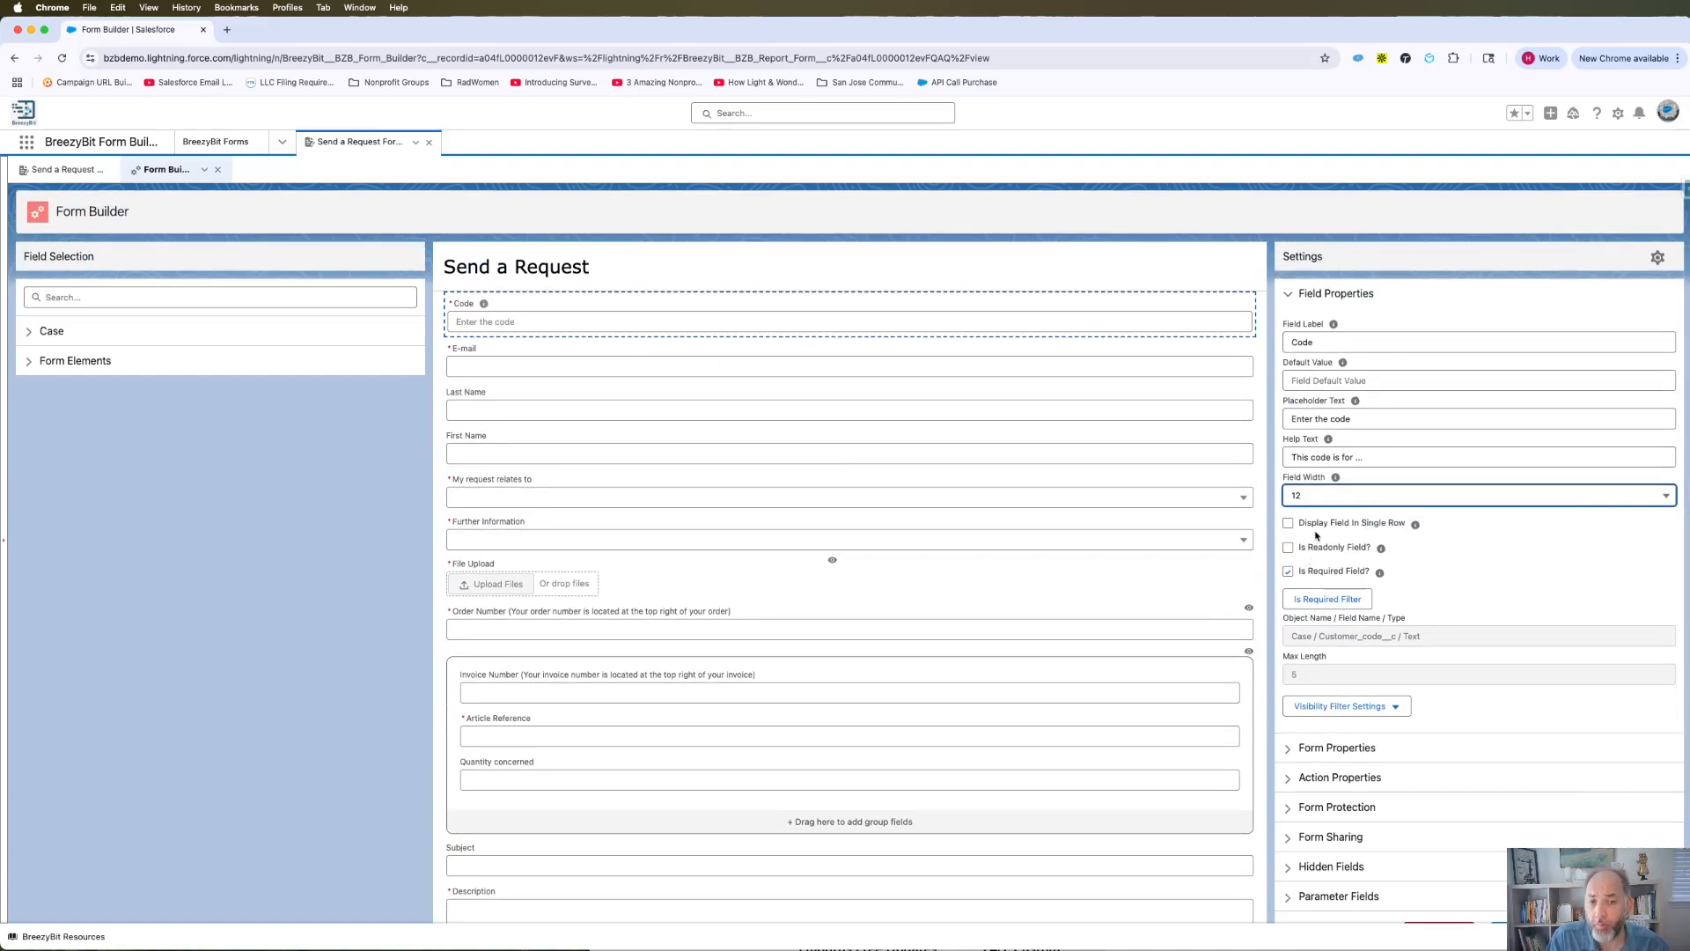
left_click(1317, 493)
left_click(1335, 620)
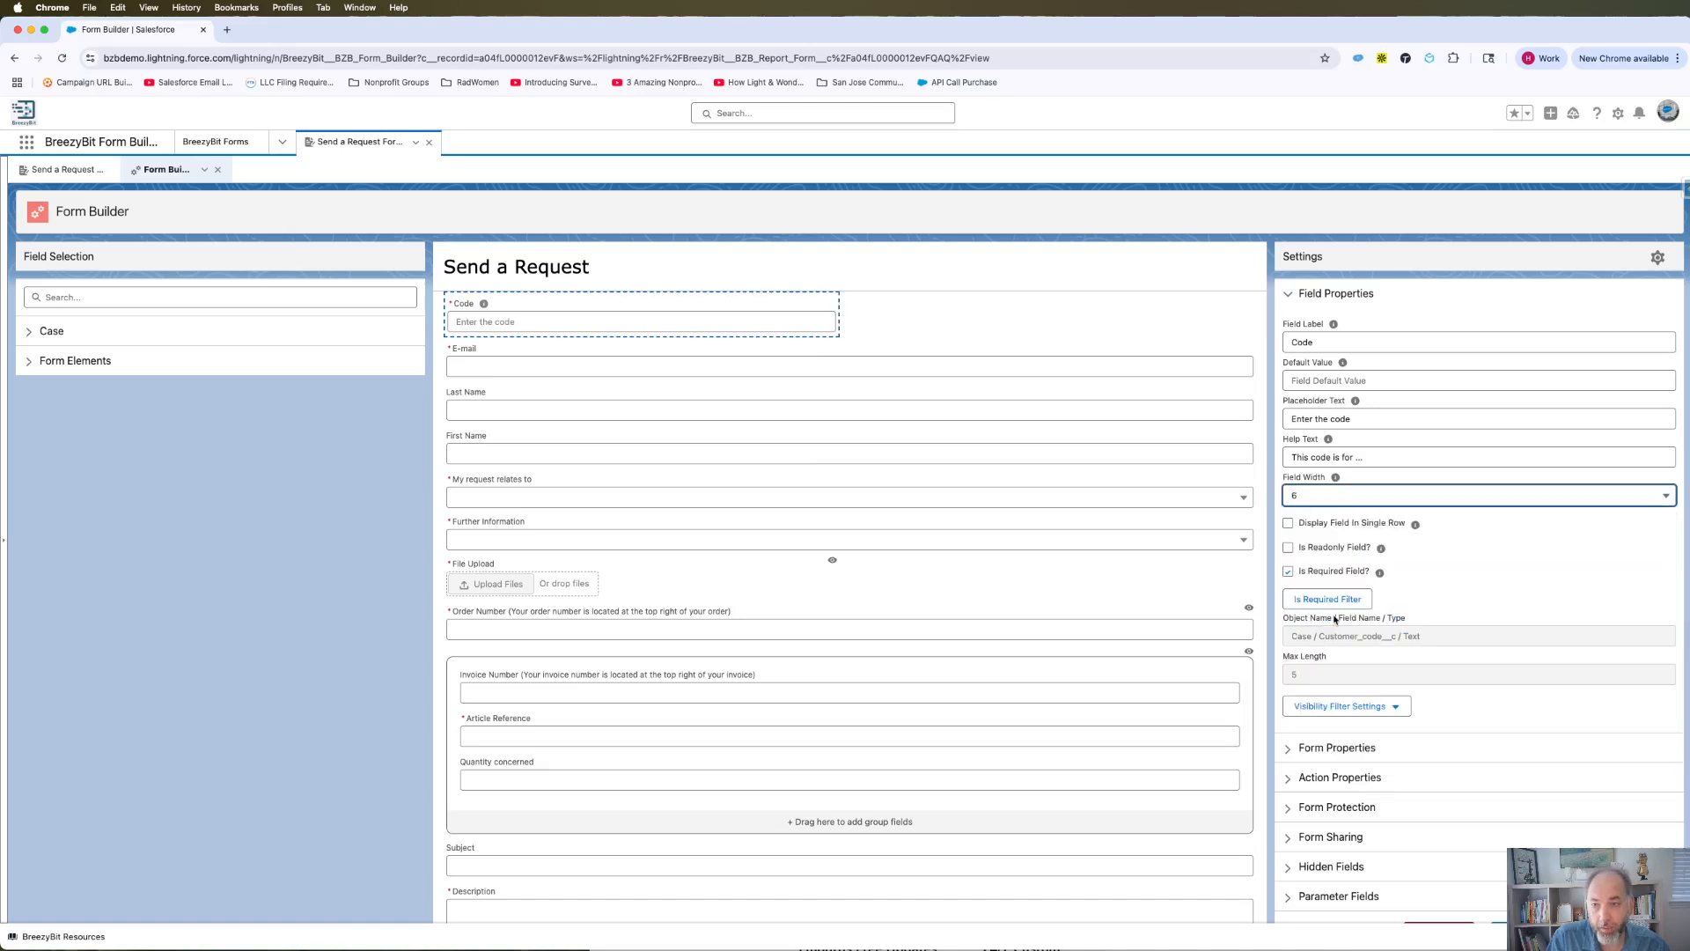
left_click(45, 332)
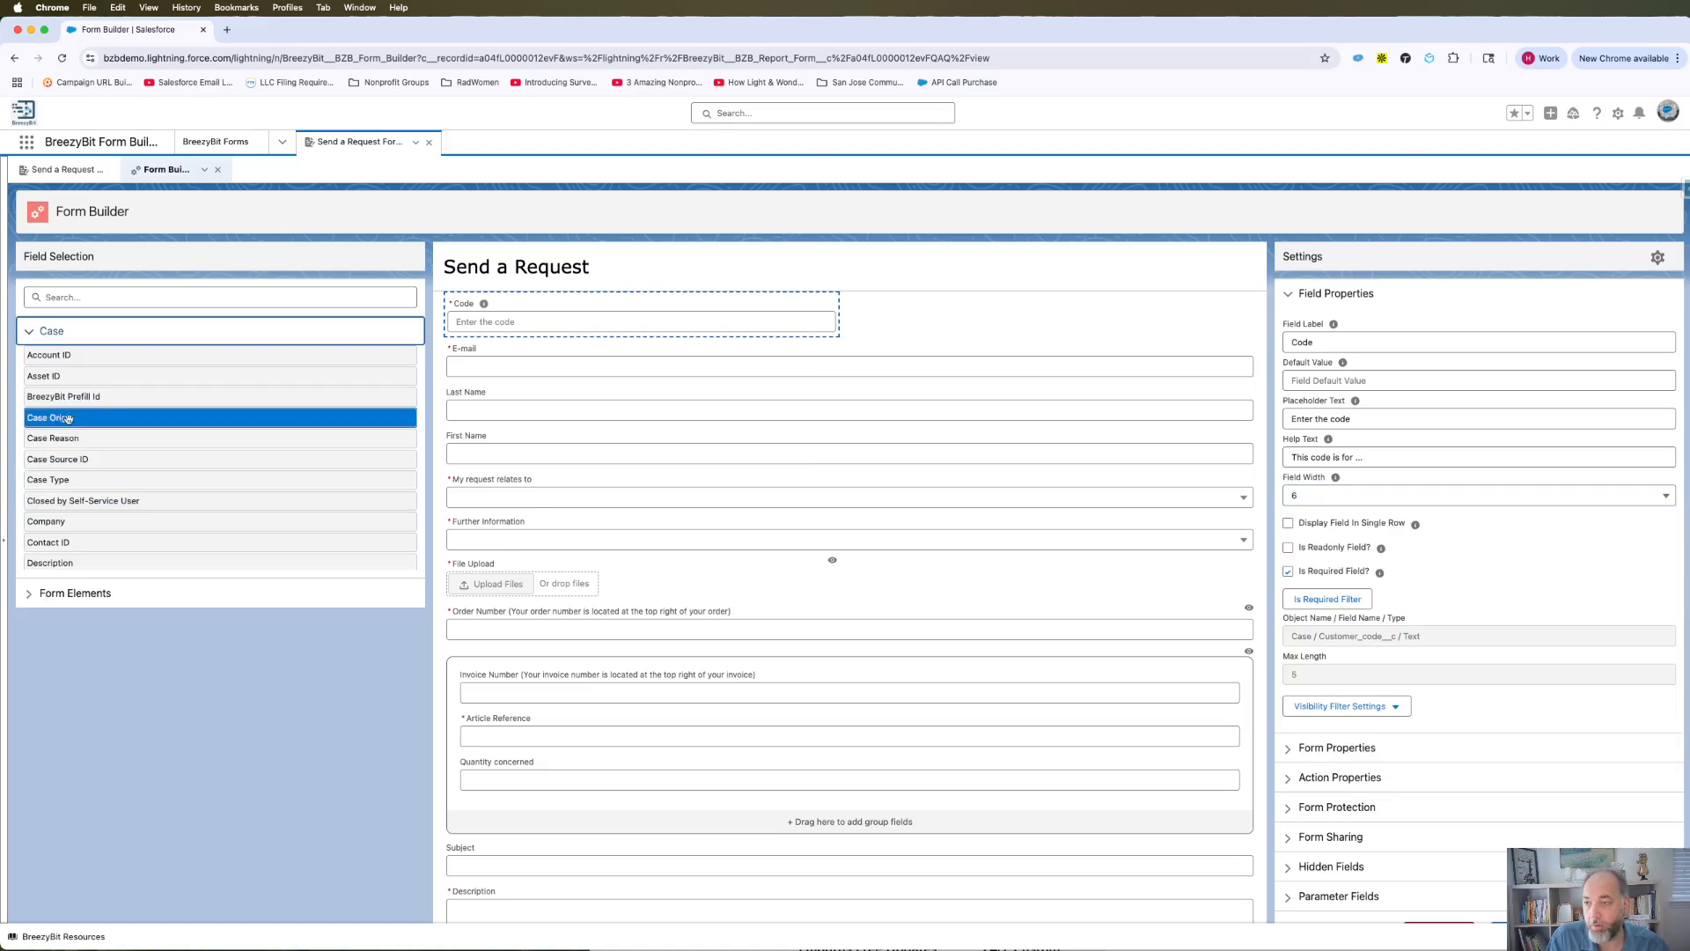
Add Case Origin at the form's top with Field Width 6 and Display Field In Single Row.
left_click_drag(68, 419, 835, 326)
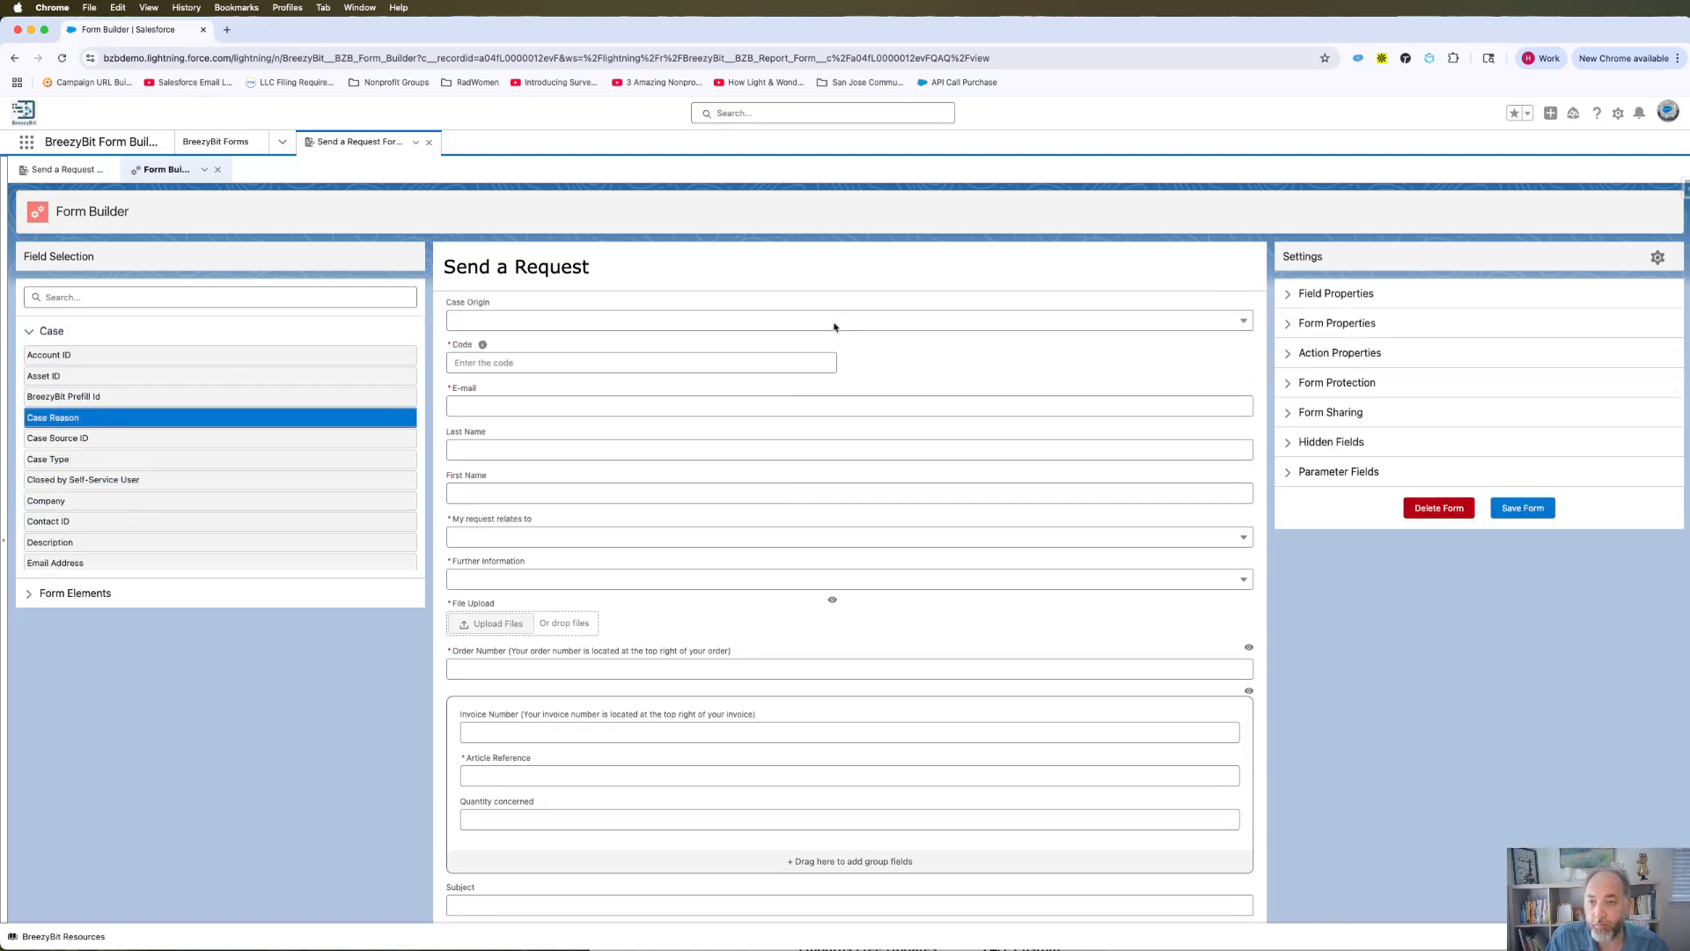
left_click(834, 327)
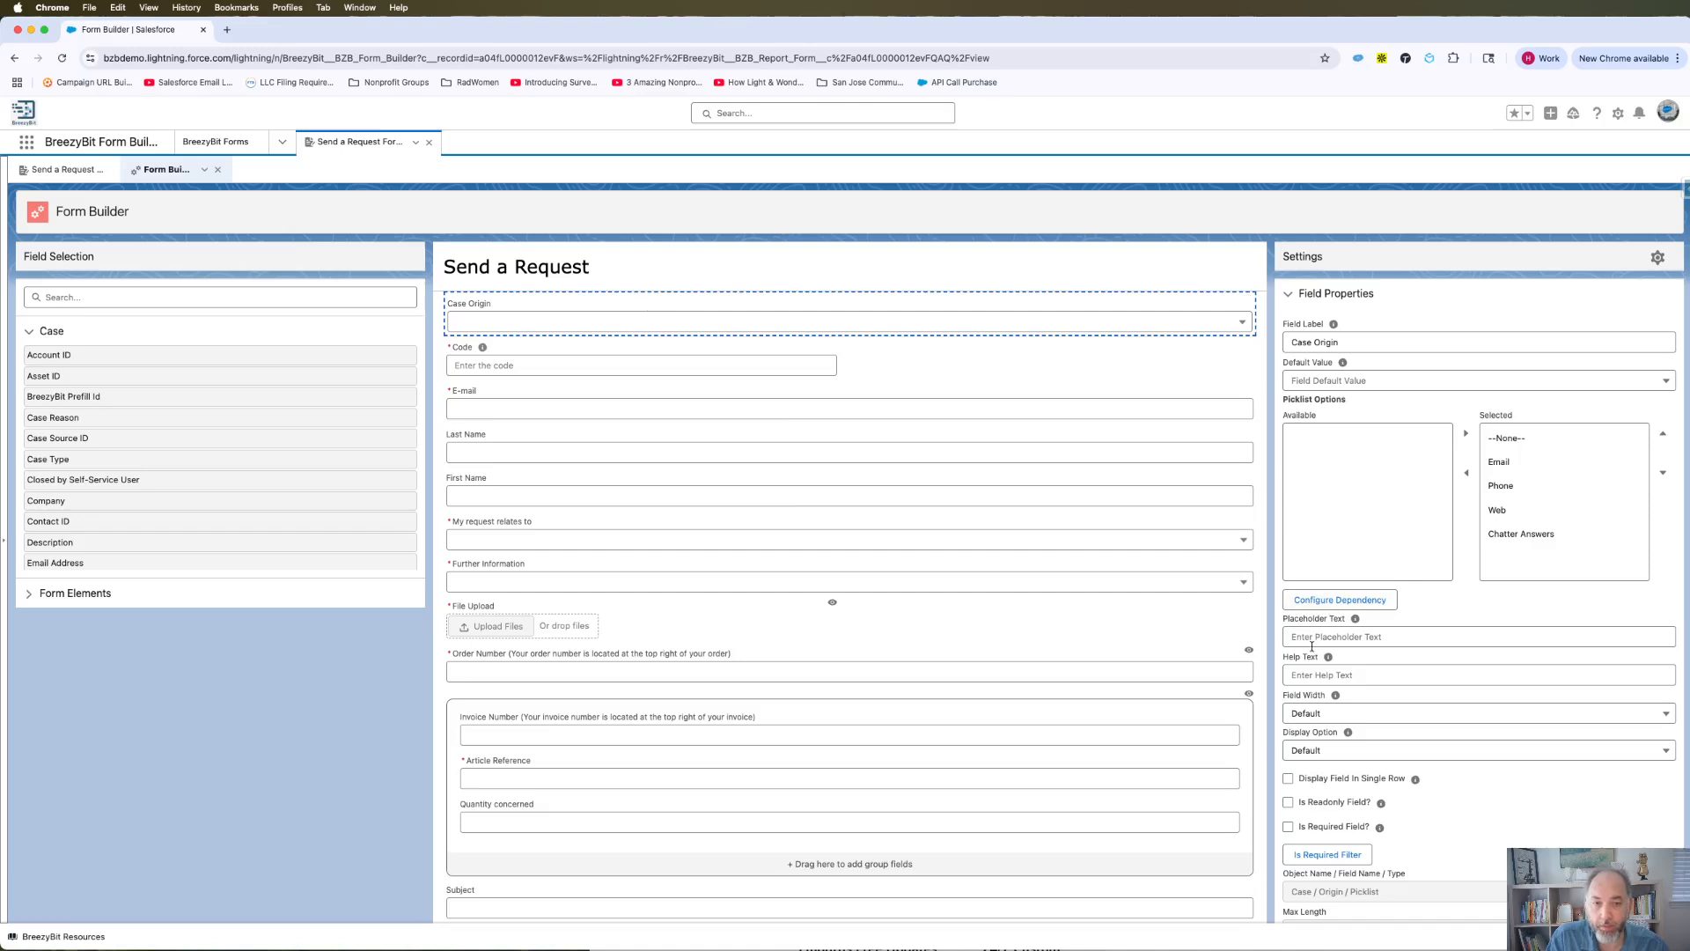
left_click(1312, 714)
left_click(1313, 852)
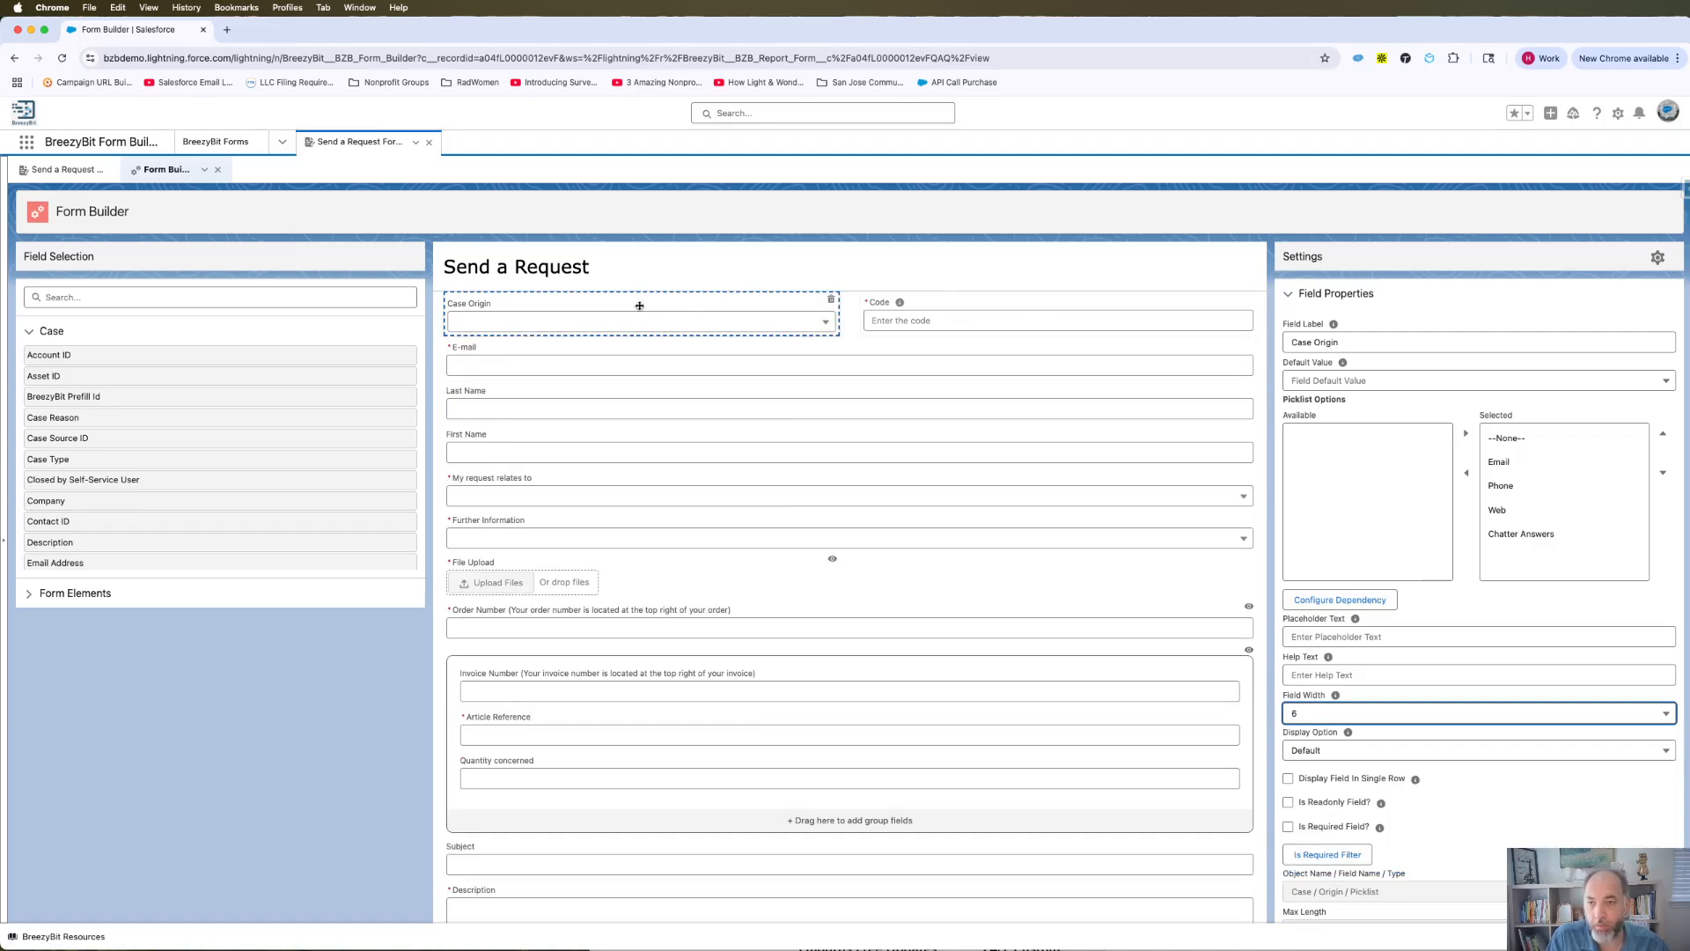
left_click(596, 321)
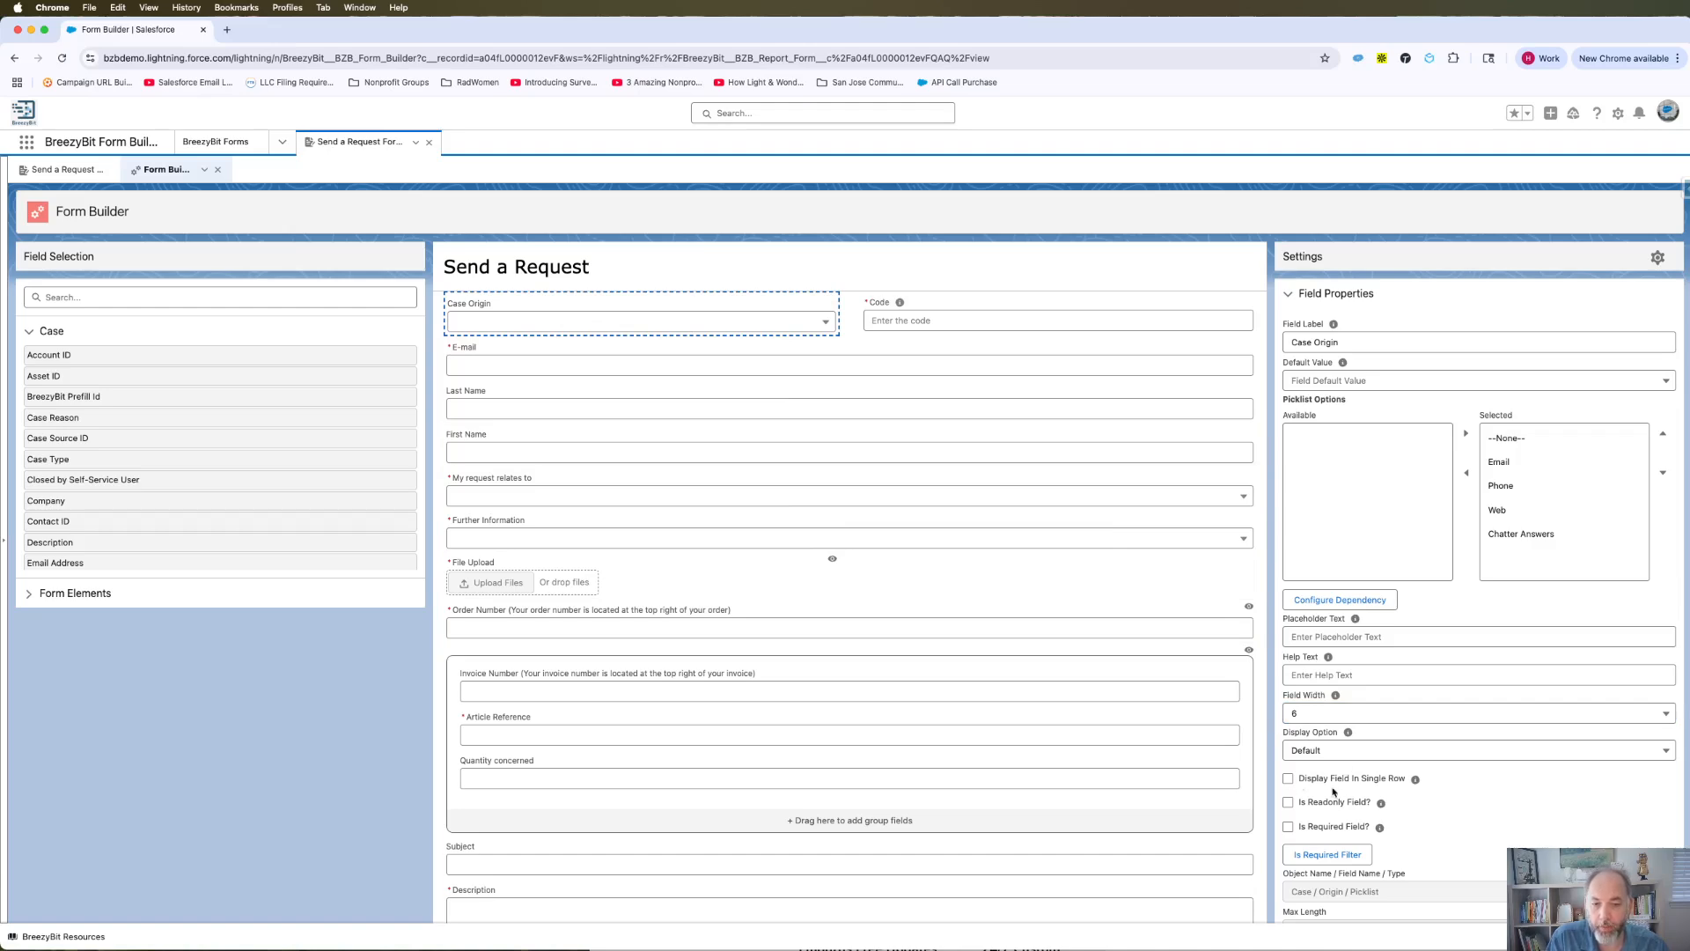
left_click(1287, 779)
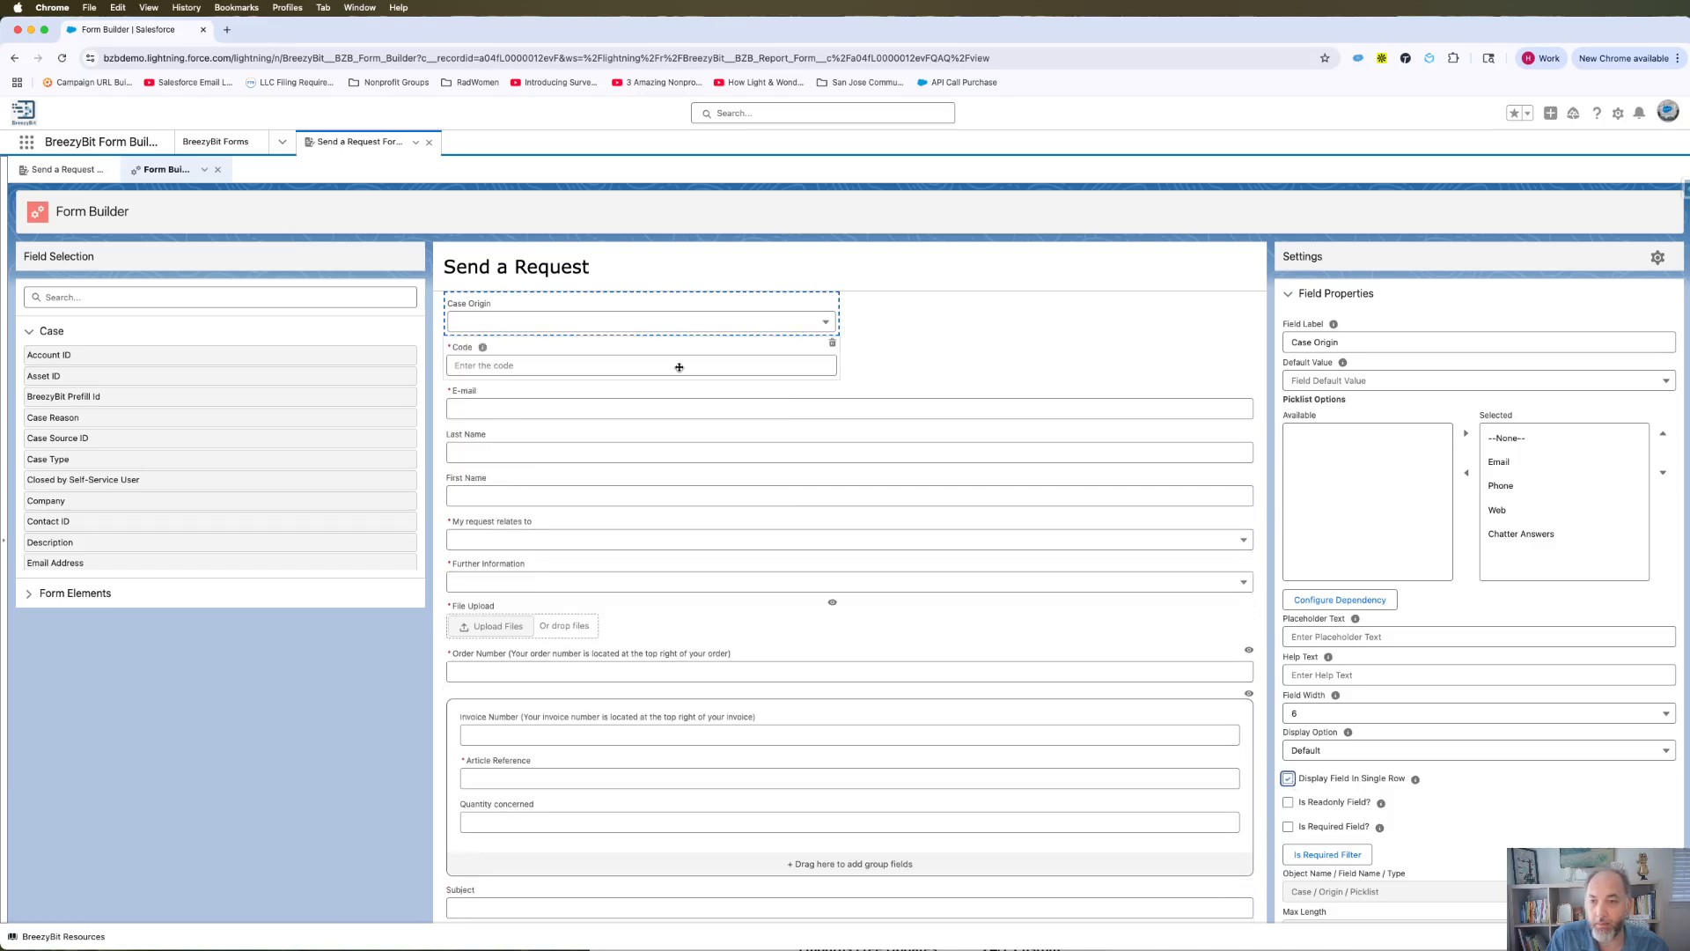
Try dragging the Code field beside Case Origin.
left_click_drag(679, 367, 981, 328)
left_click_drag(740, 367, 1037, 323)
left_click_drag(672, 347, 1004, 313)
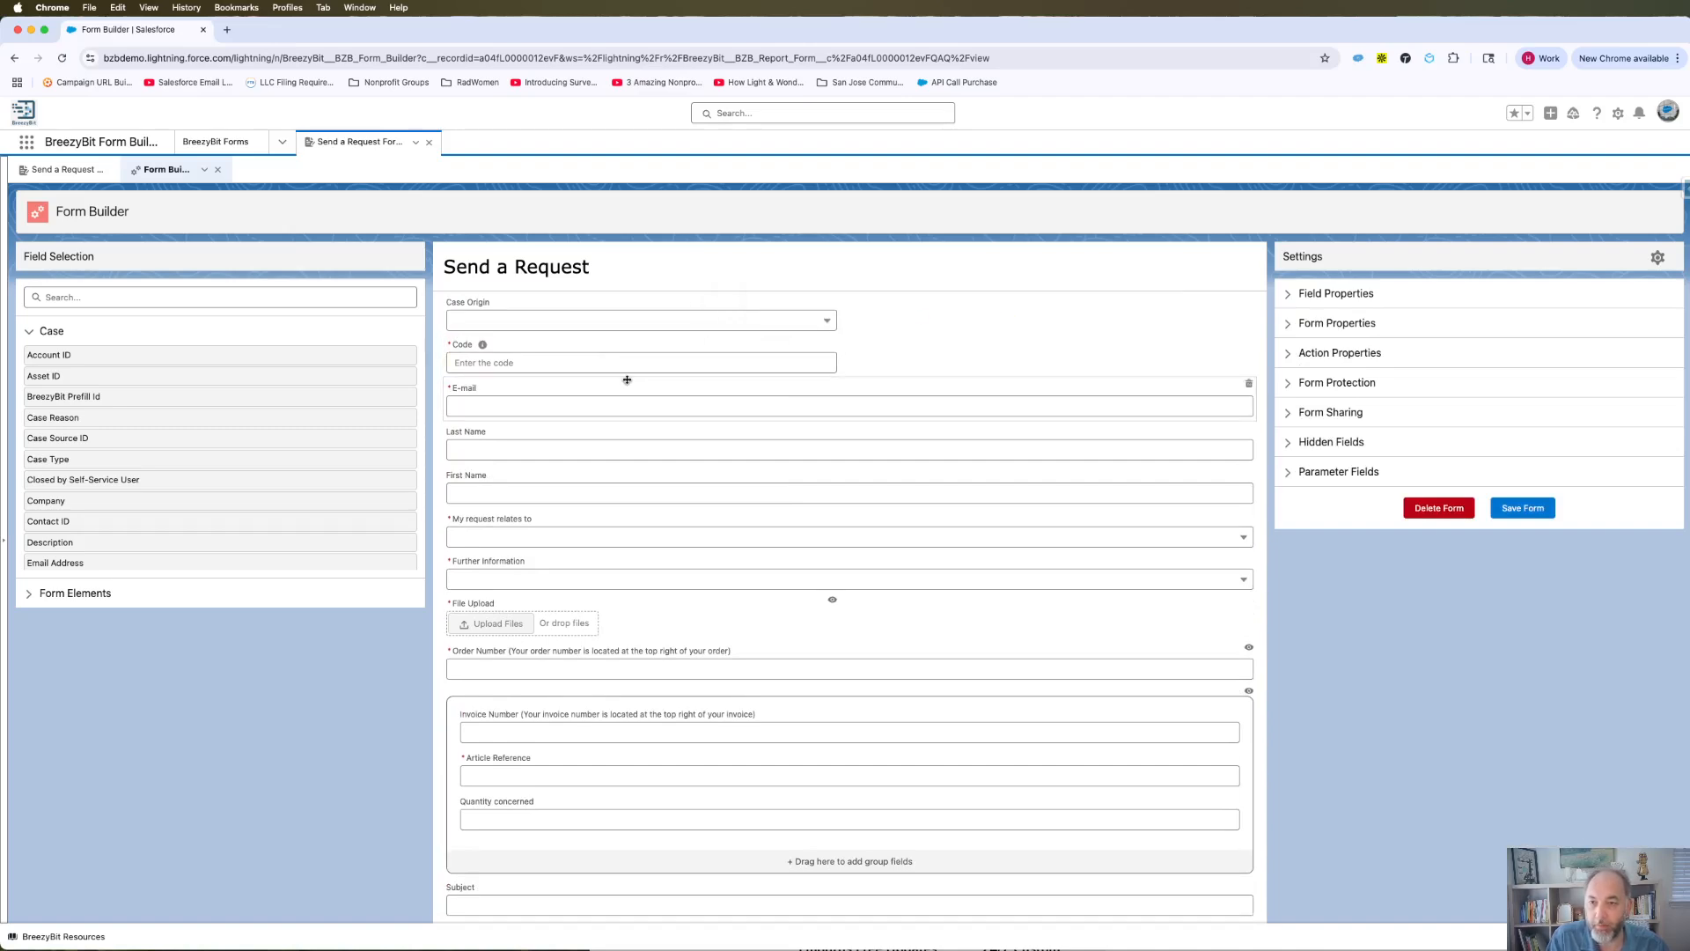
left_click(514, 308)
Turn on Is Readonly Field? for the Code field.
left_click(520, 358)
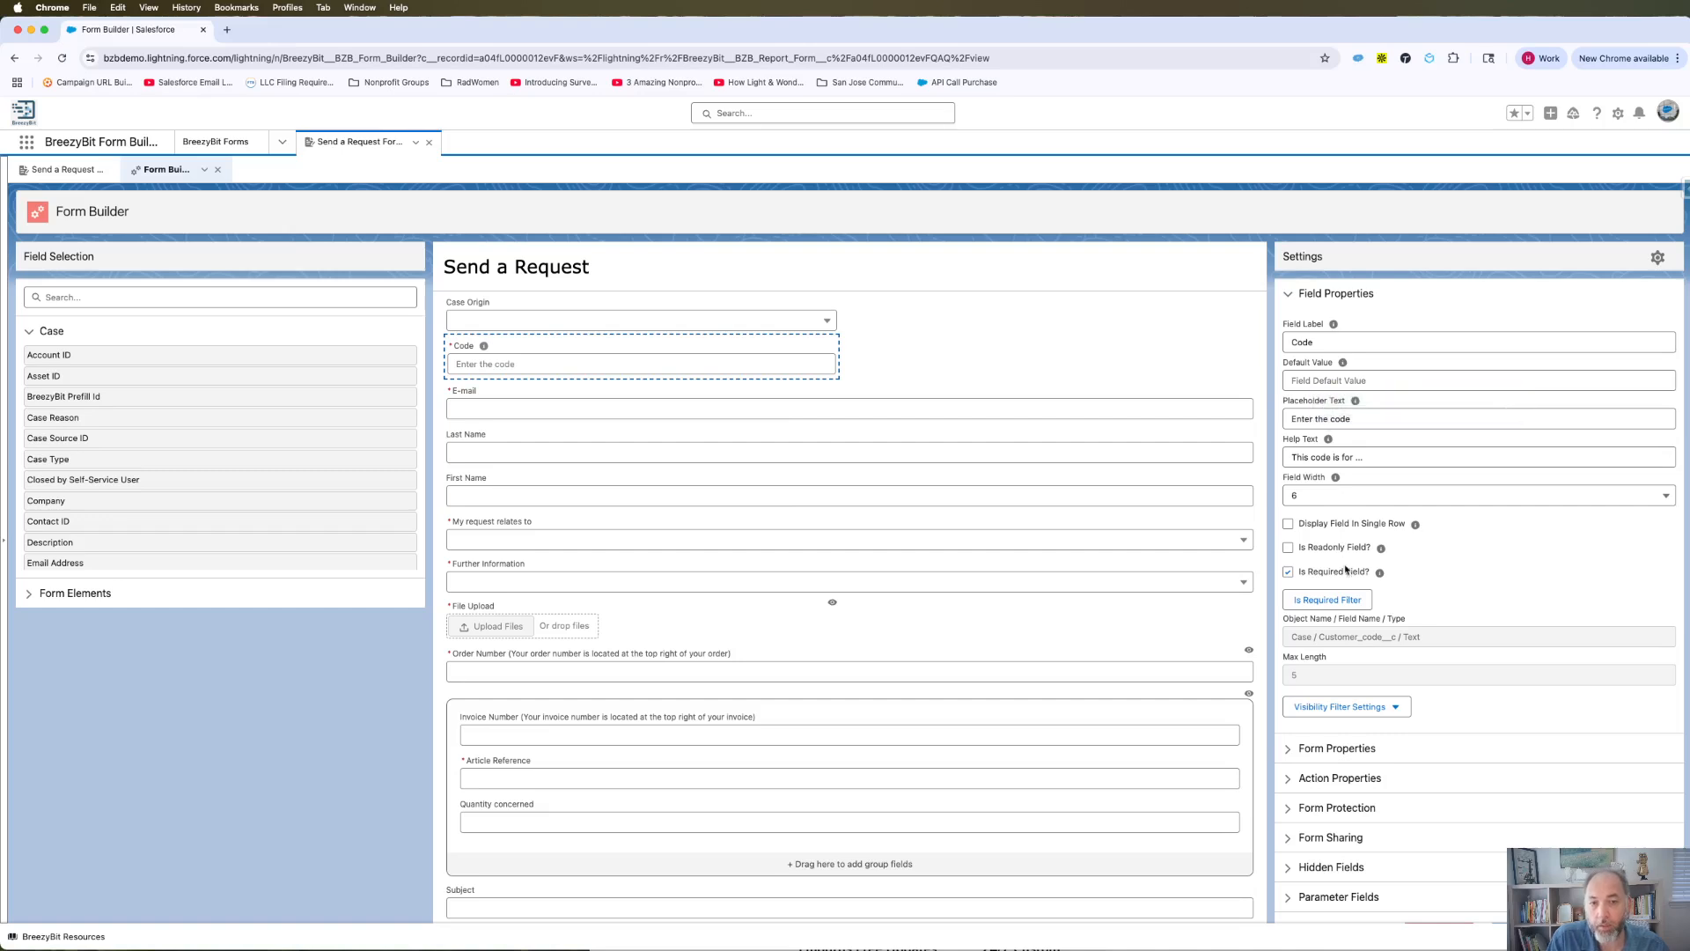
left_click(1288, 548)
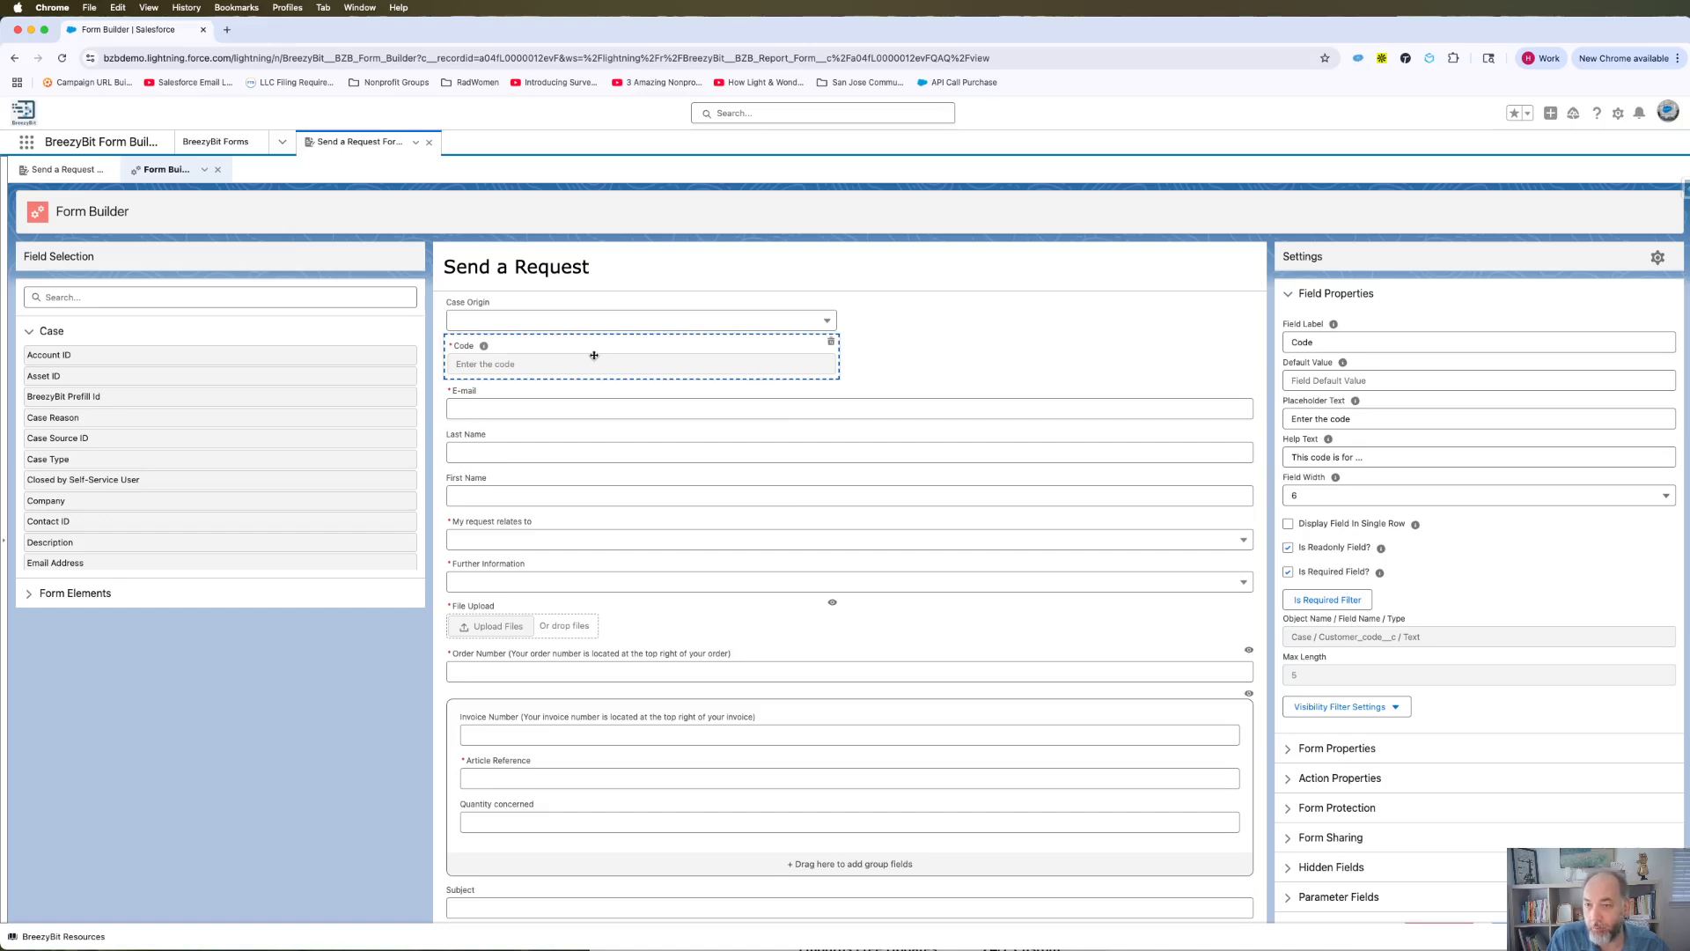
left_click(539, 489)
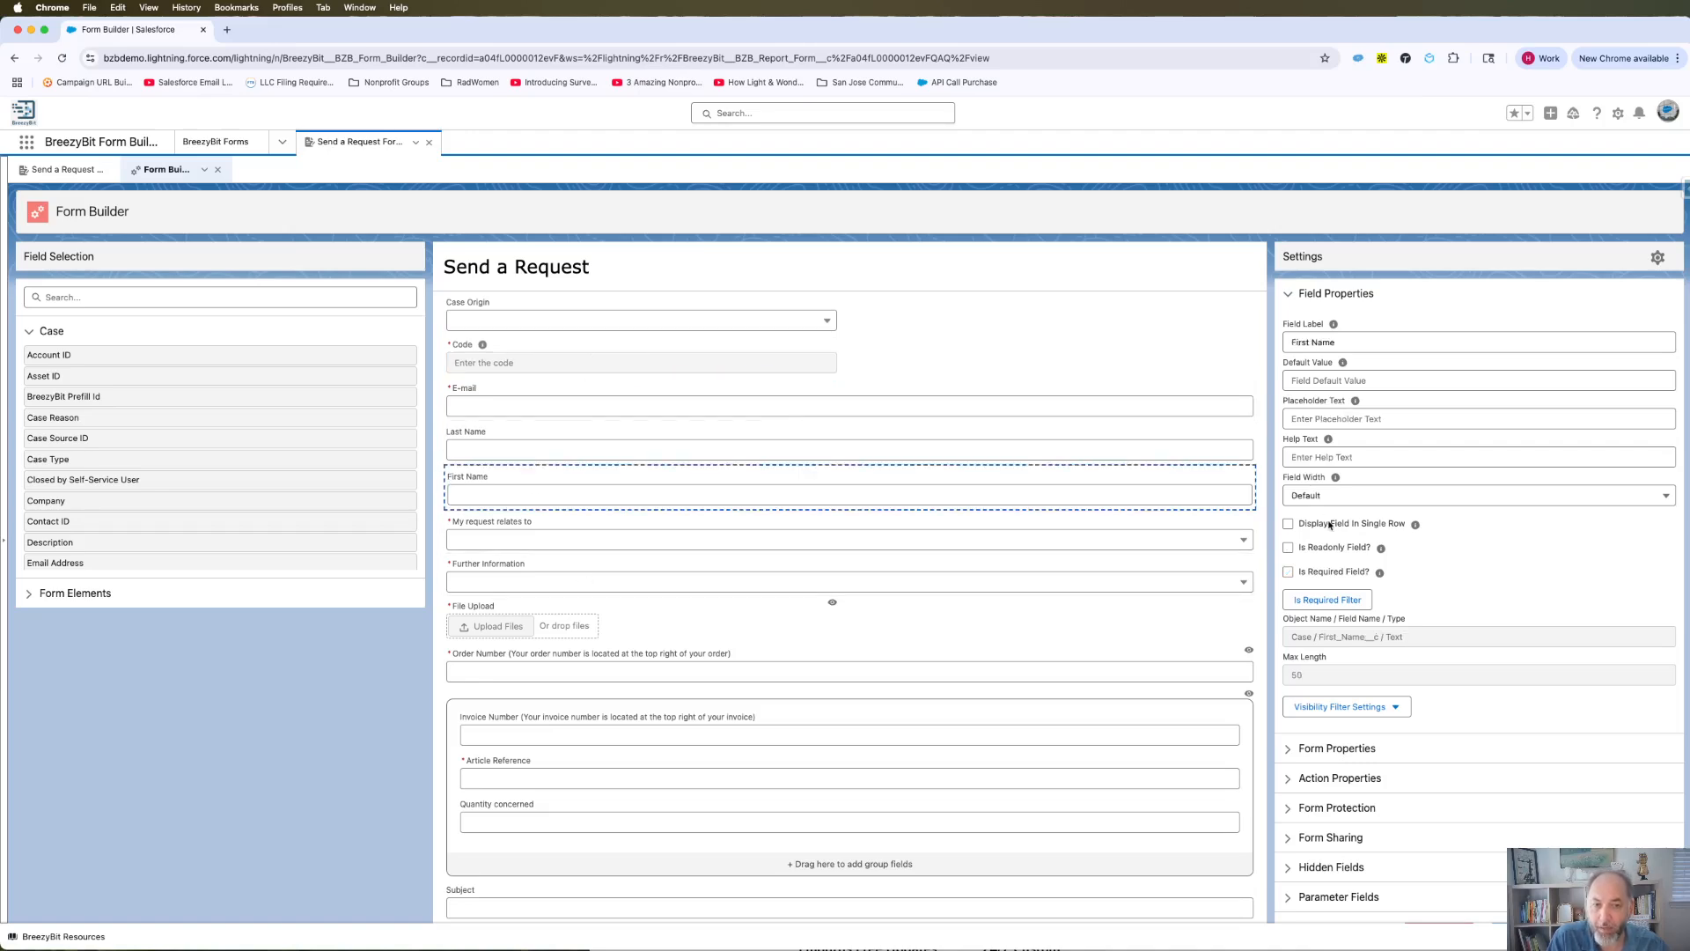
Mark First Name as required, then review the E-mail and My request relates to fields.
left_click(1288, 573)
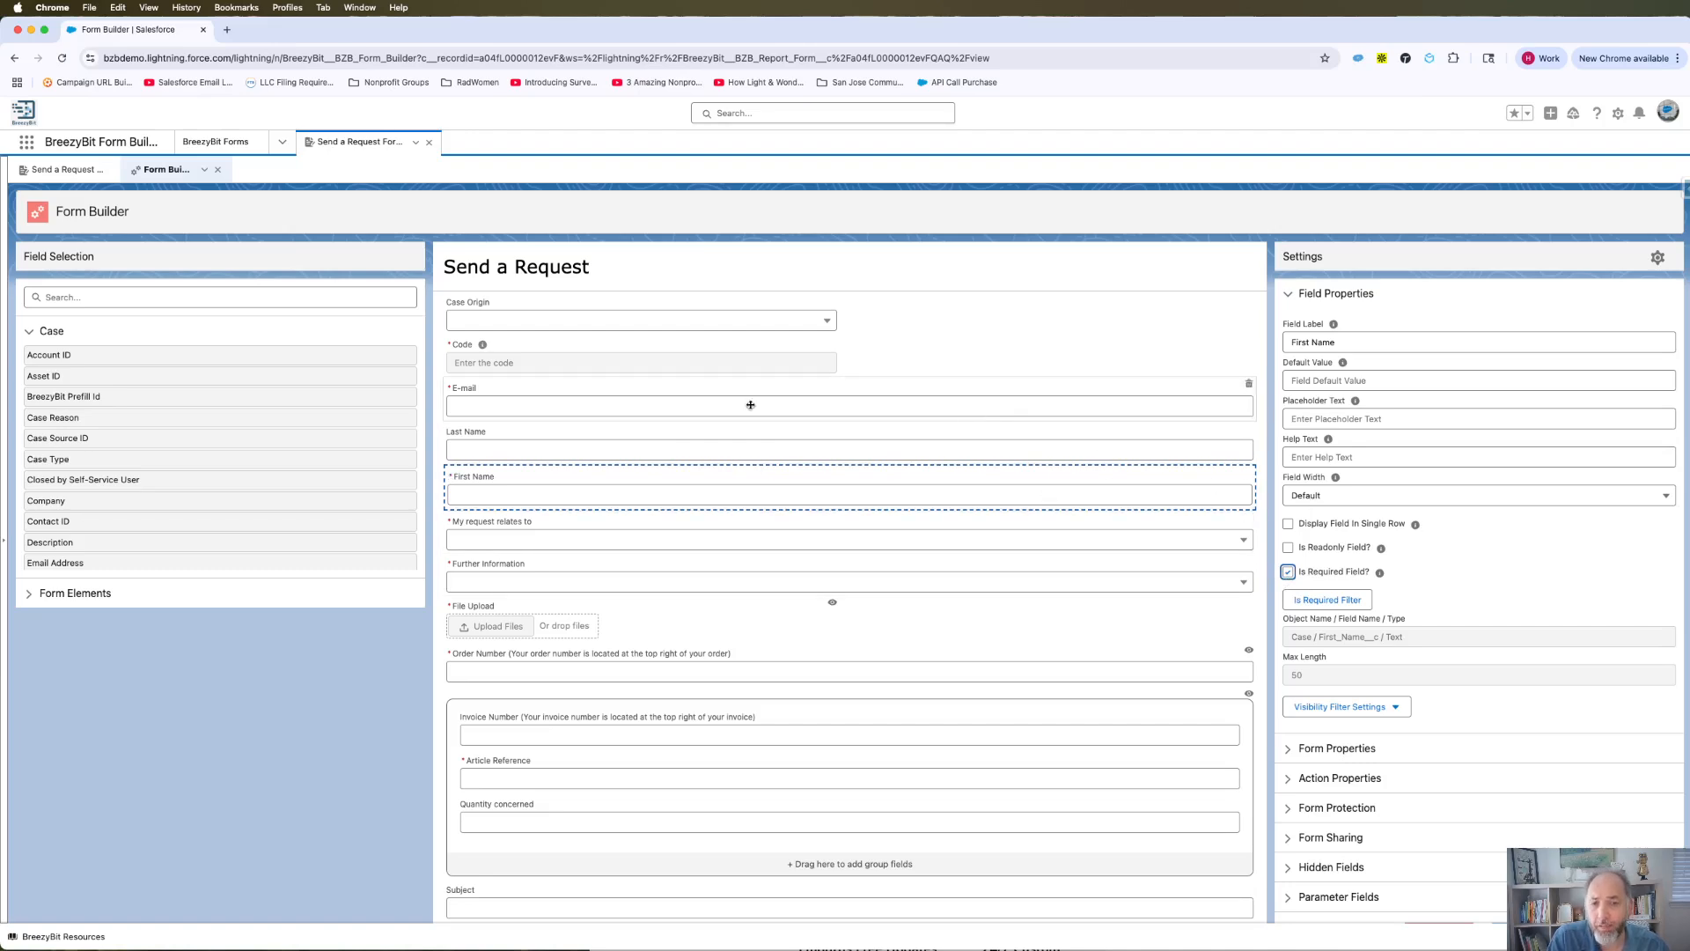
left_click(546, 319)
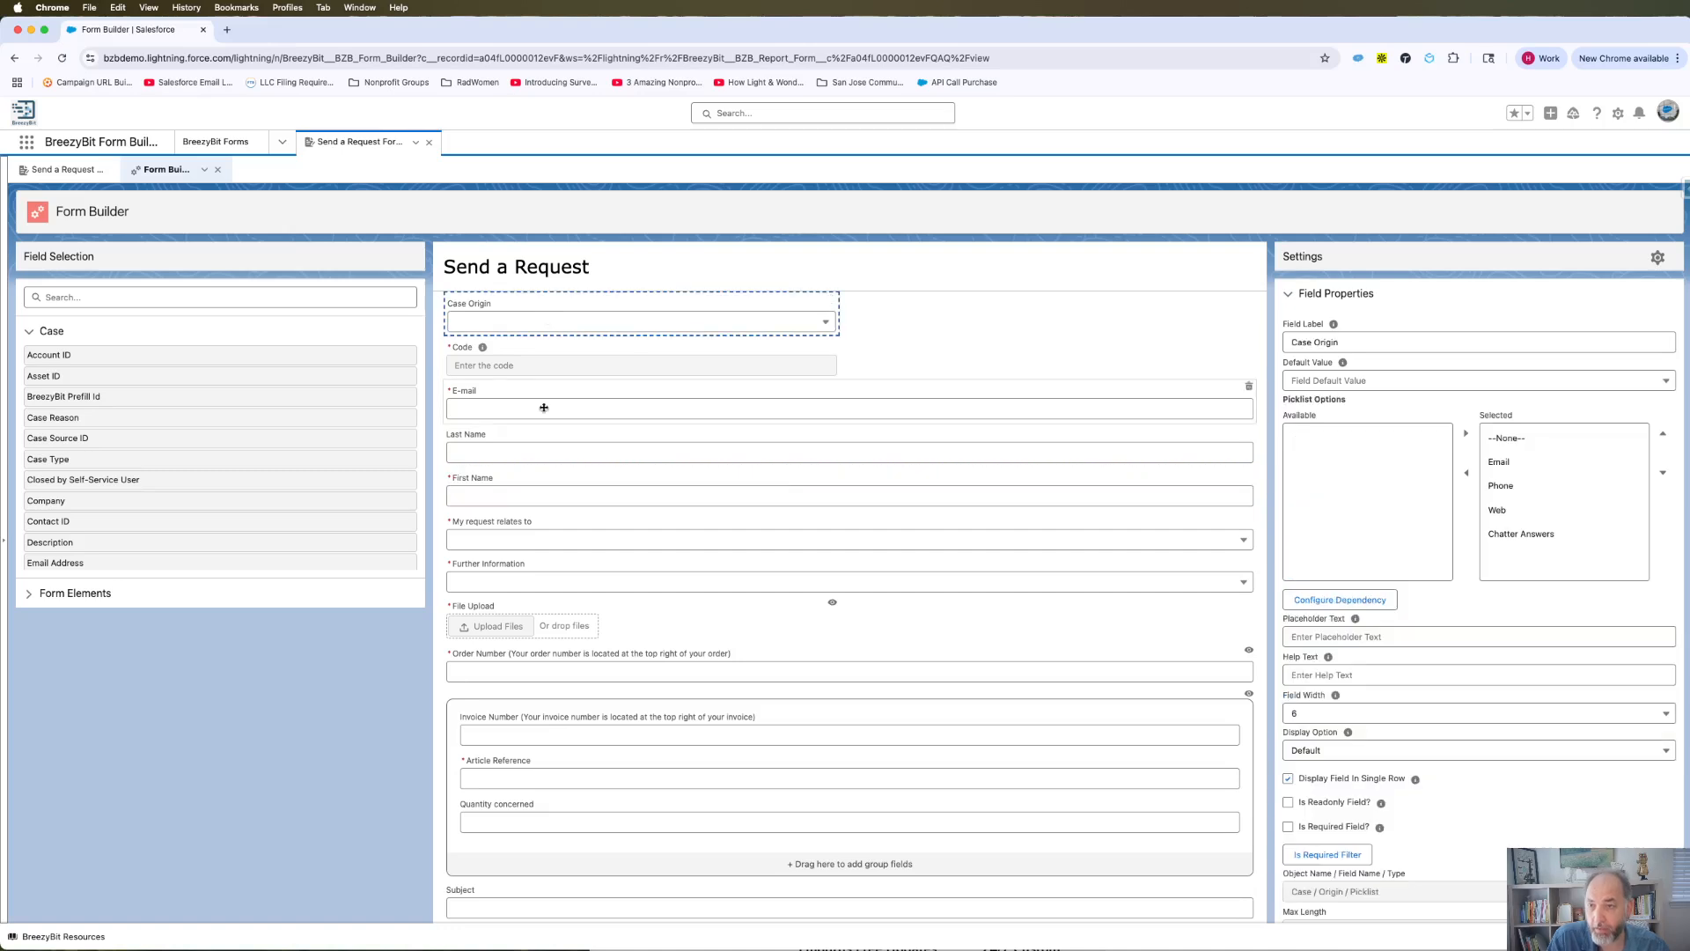
left_click(543, 407)
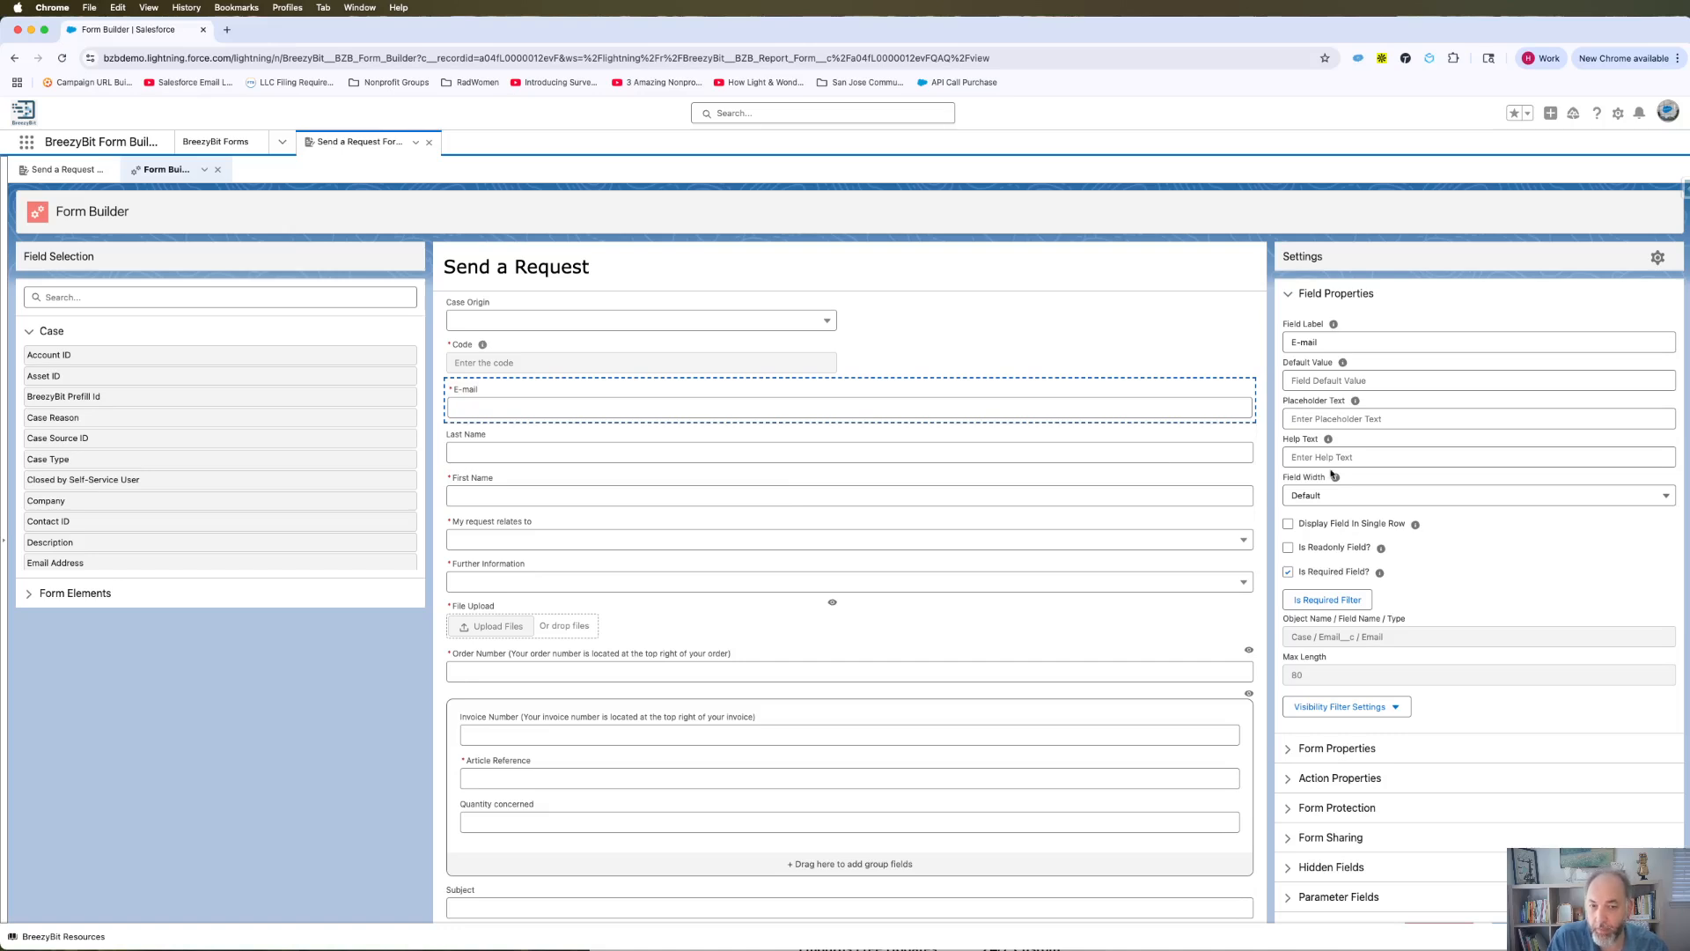
mouse_move(1334, 476)
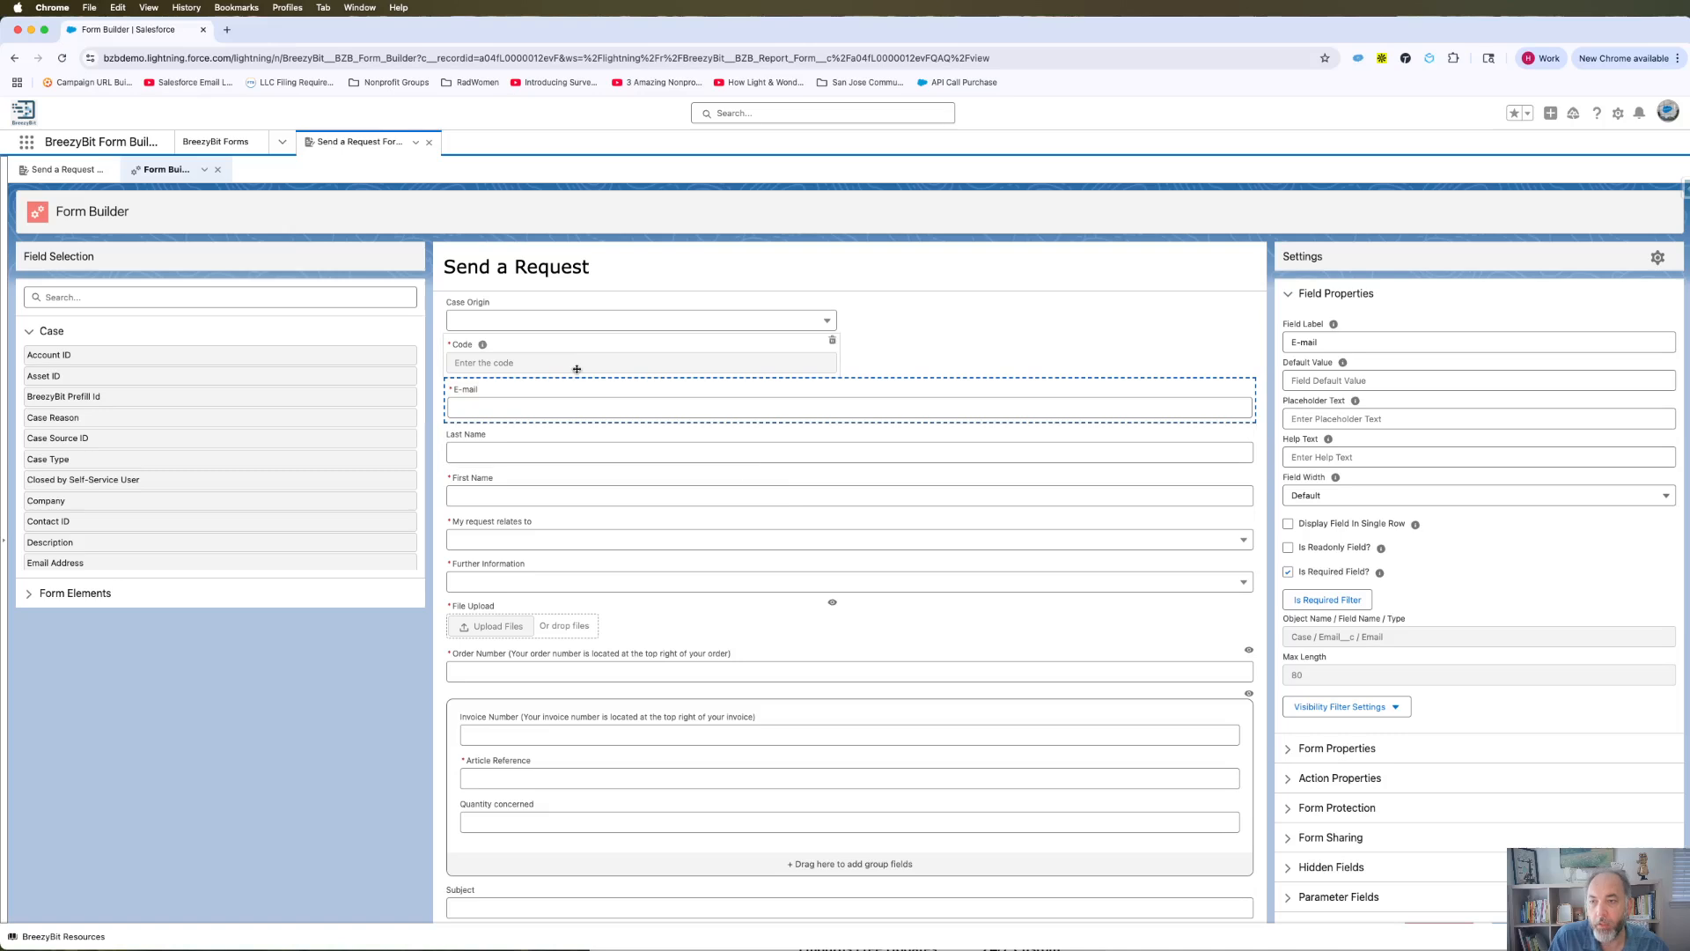
left_click(591, 530)
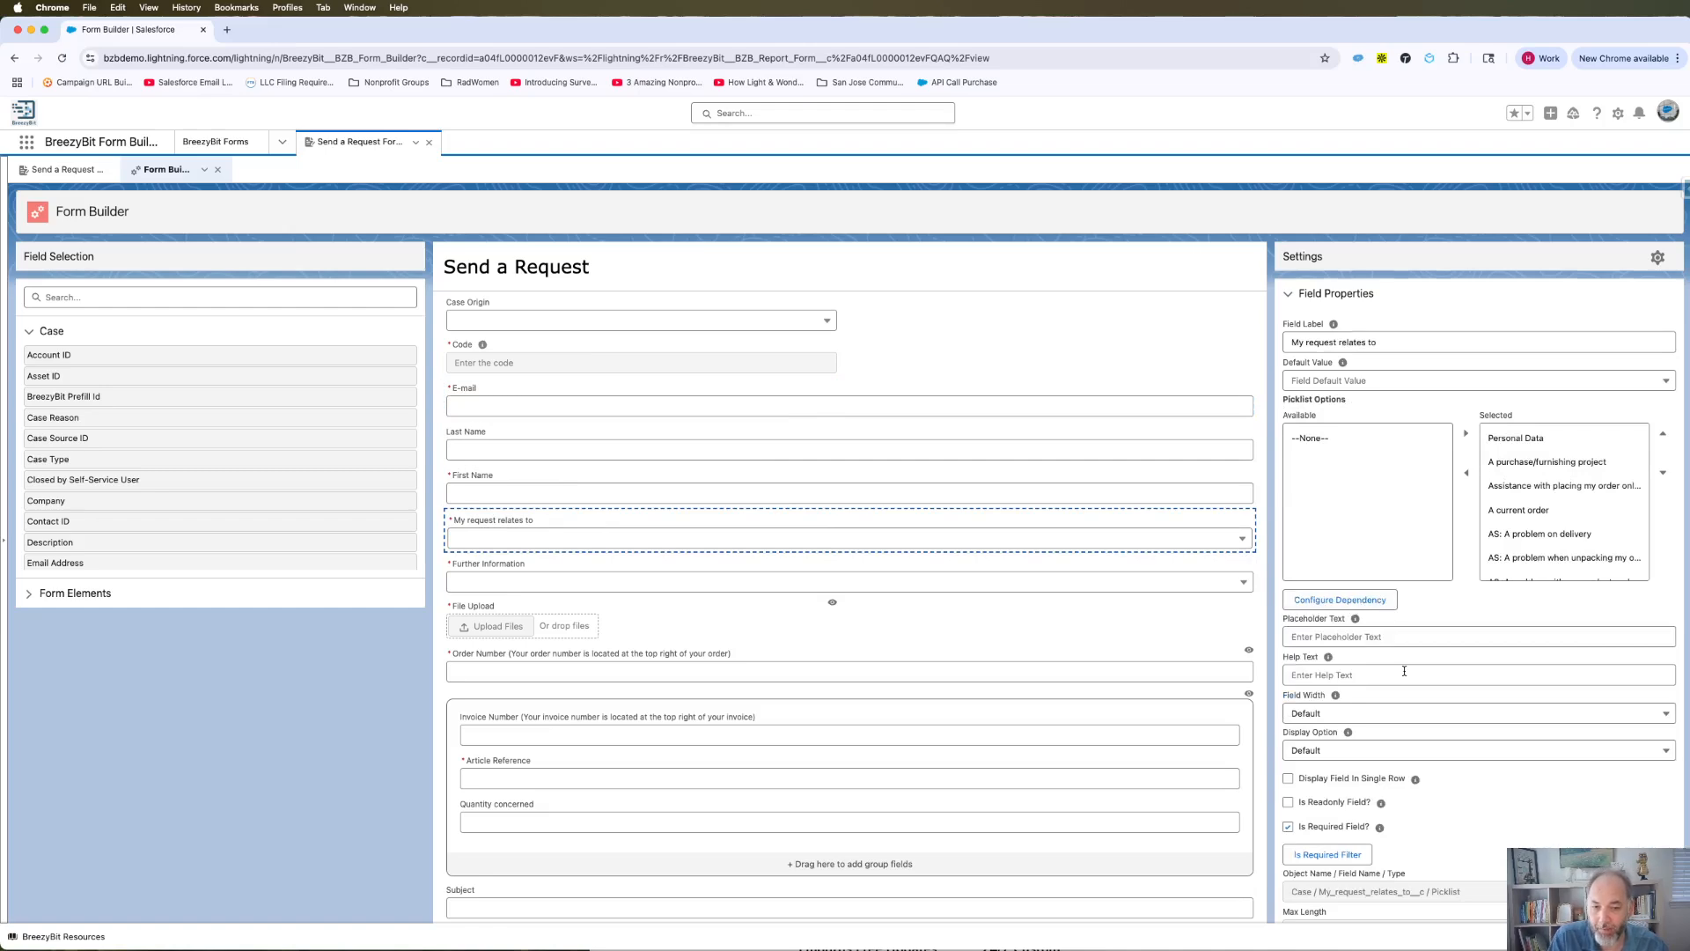
Reselect the Code field to check its read-only and required settings.
scroll(1382, 669, "down", 3)
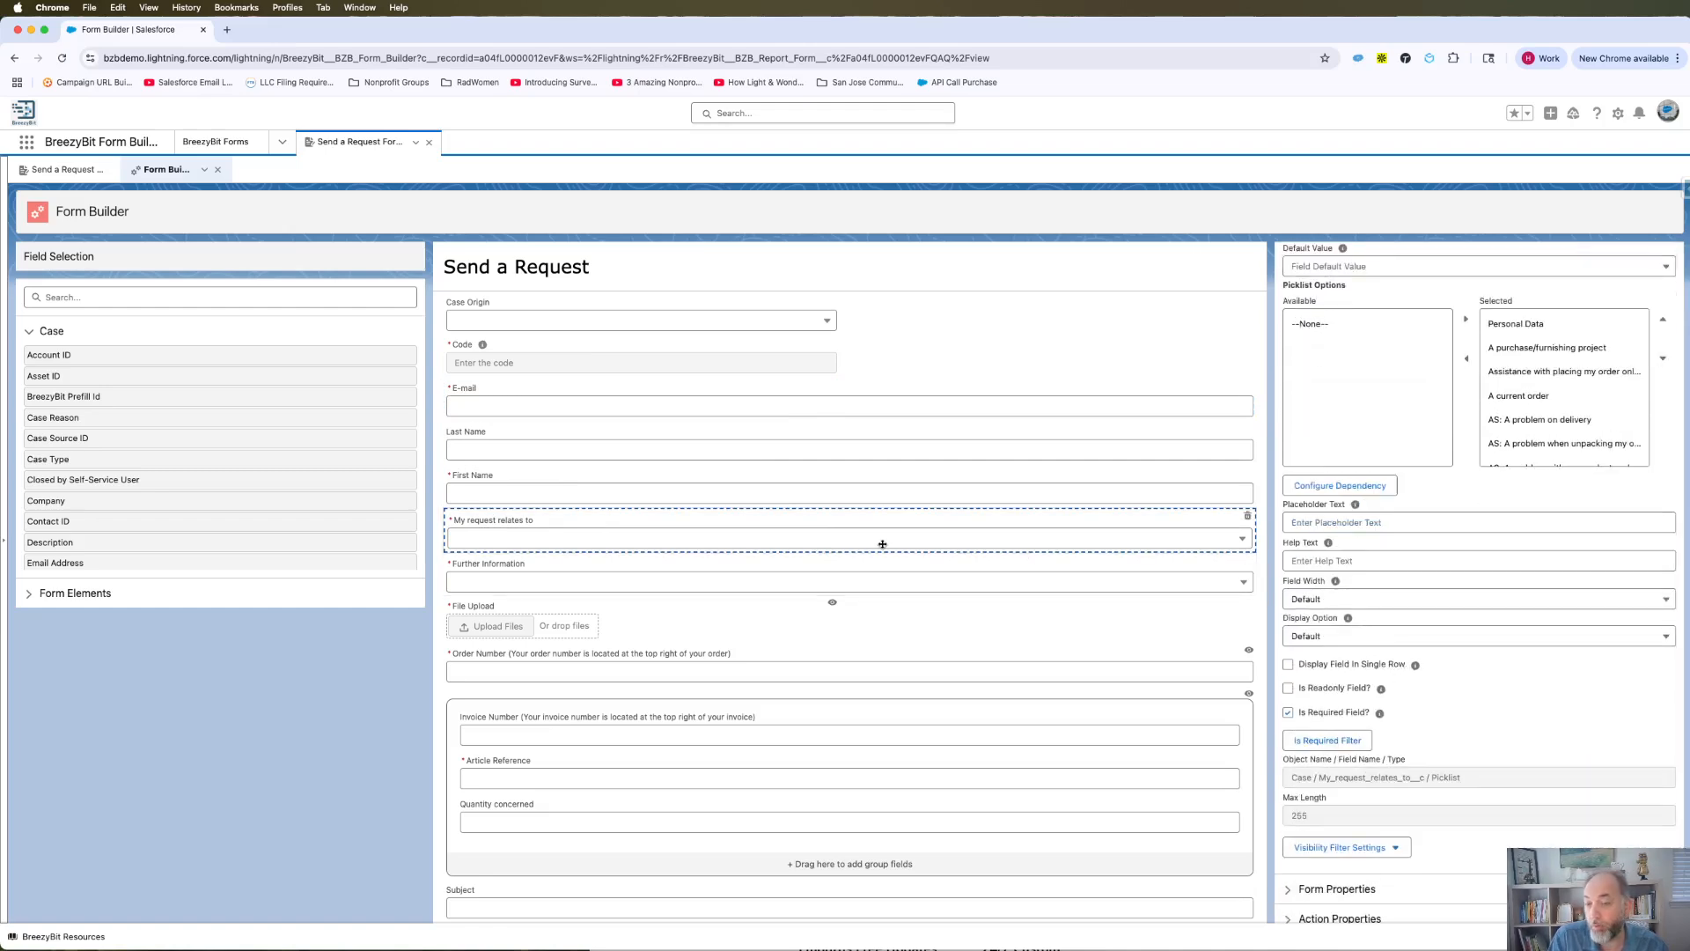
scroll(1409, 577, "up", 3)
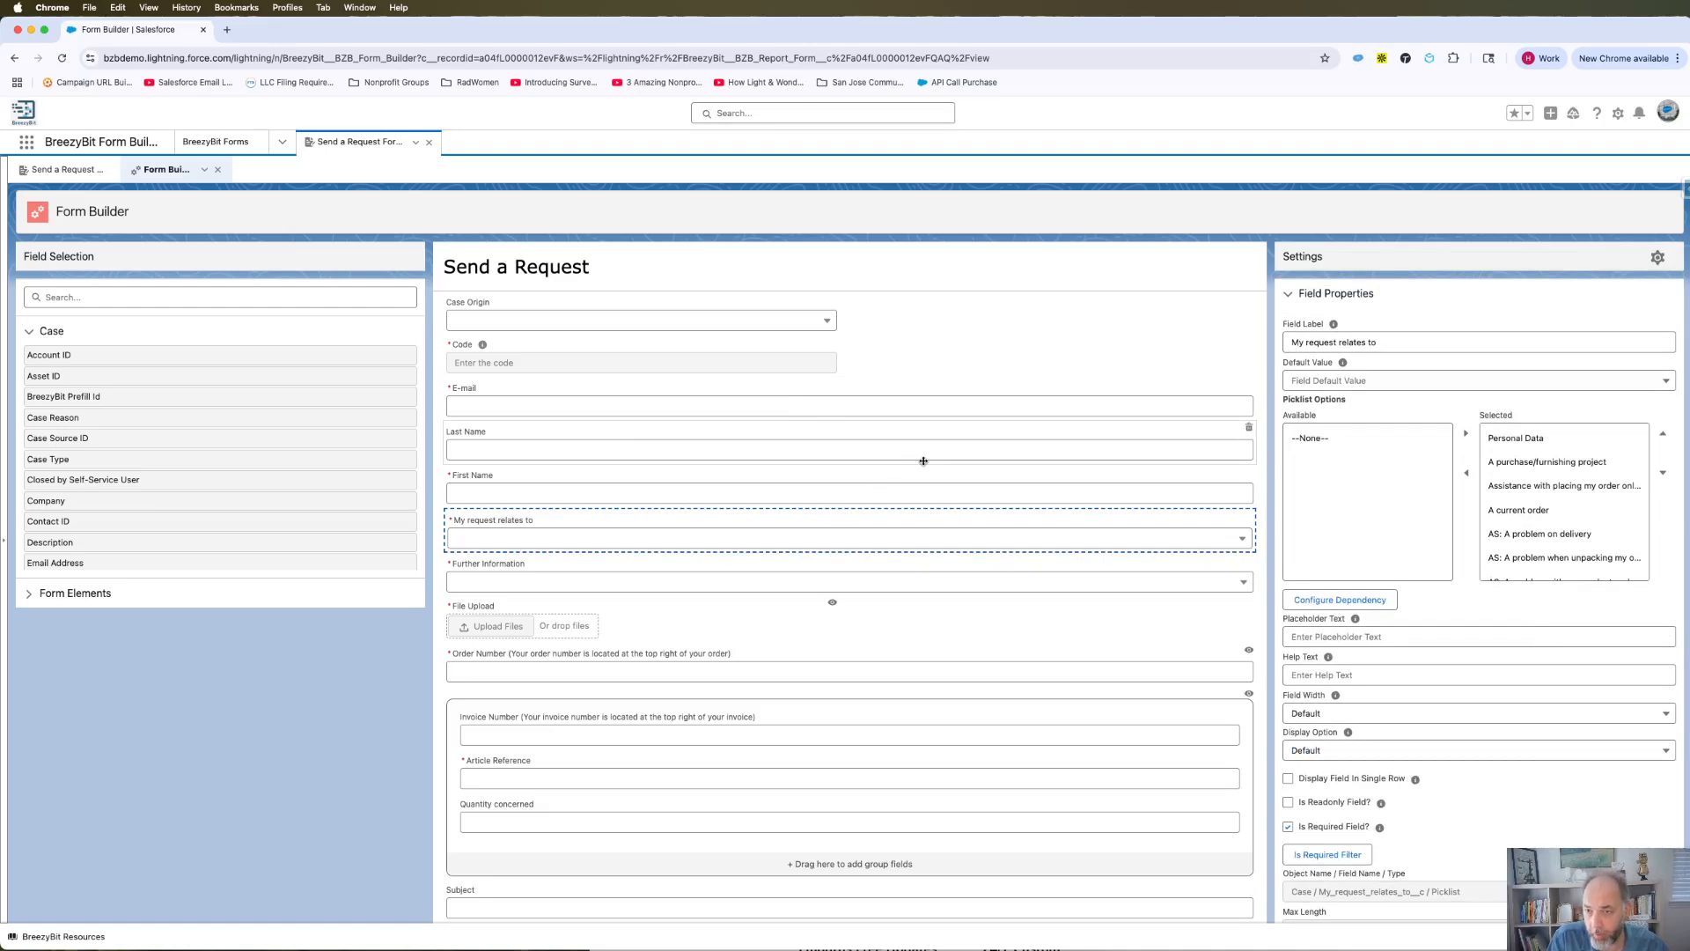
left_click(580, 362)
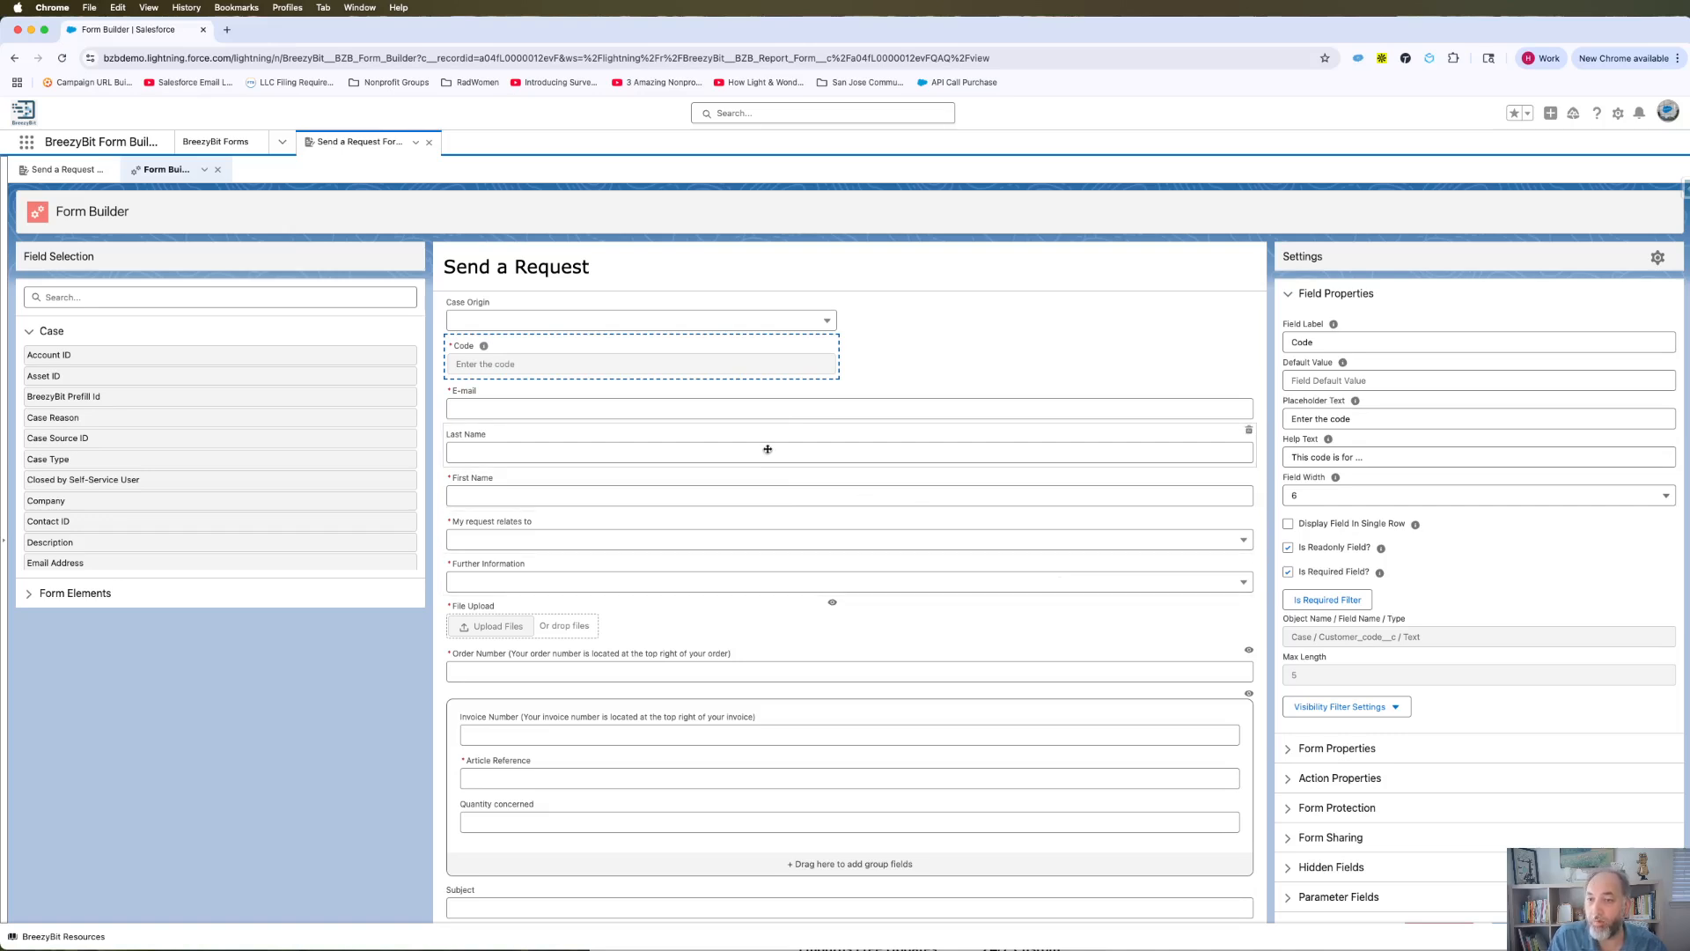
left_click(763, 412)
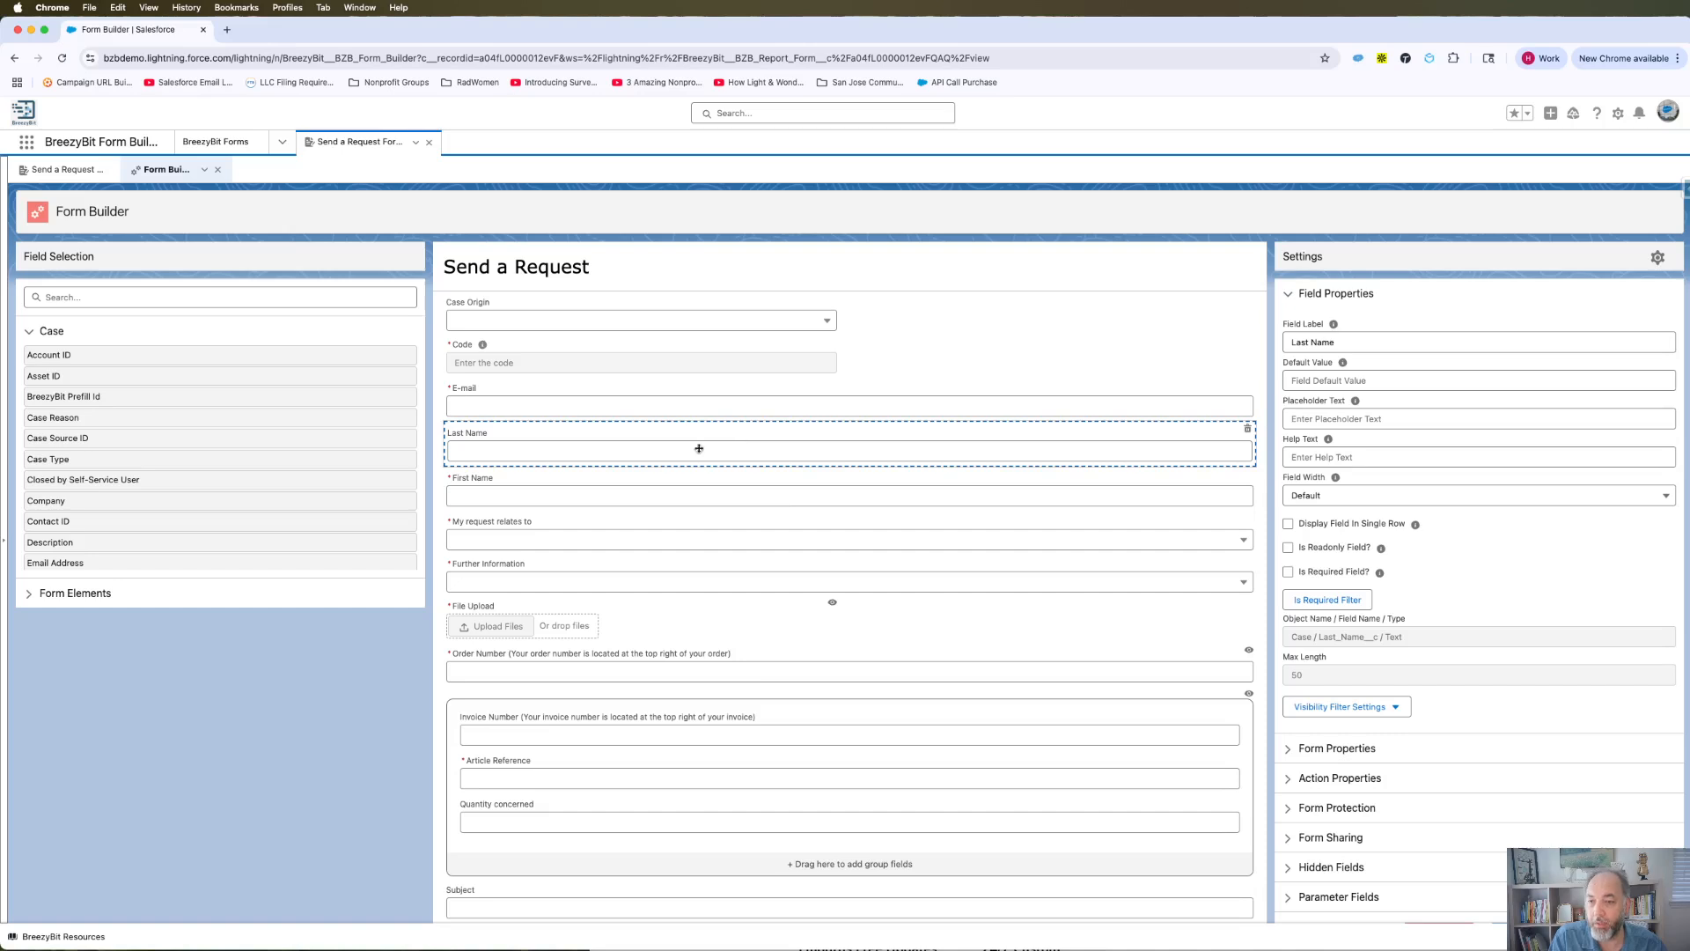
left_click(719, 487)
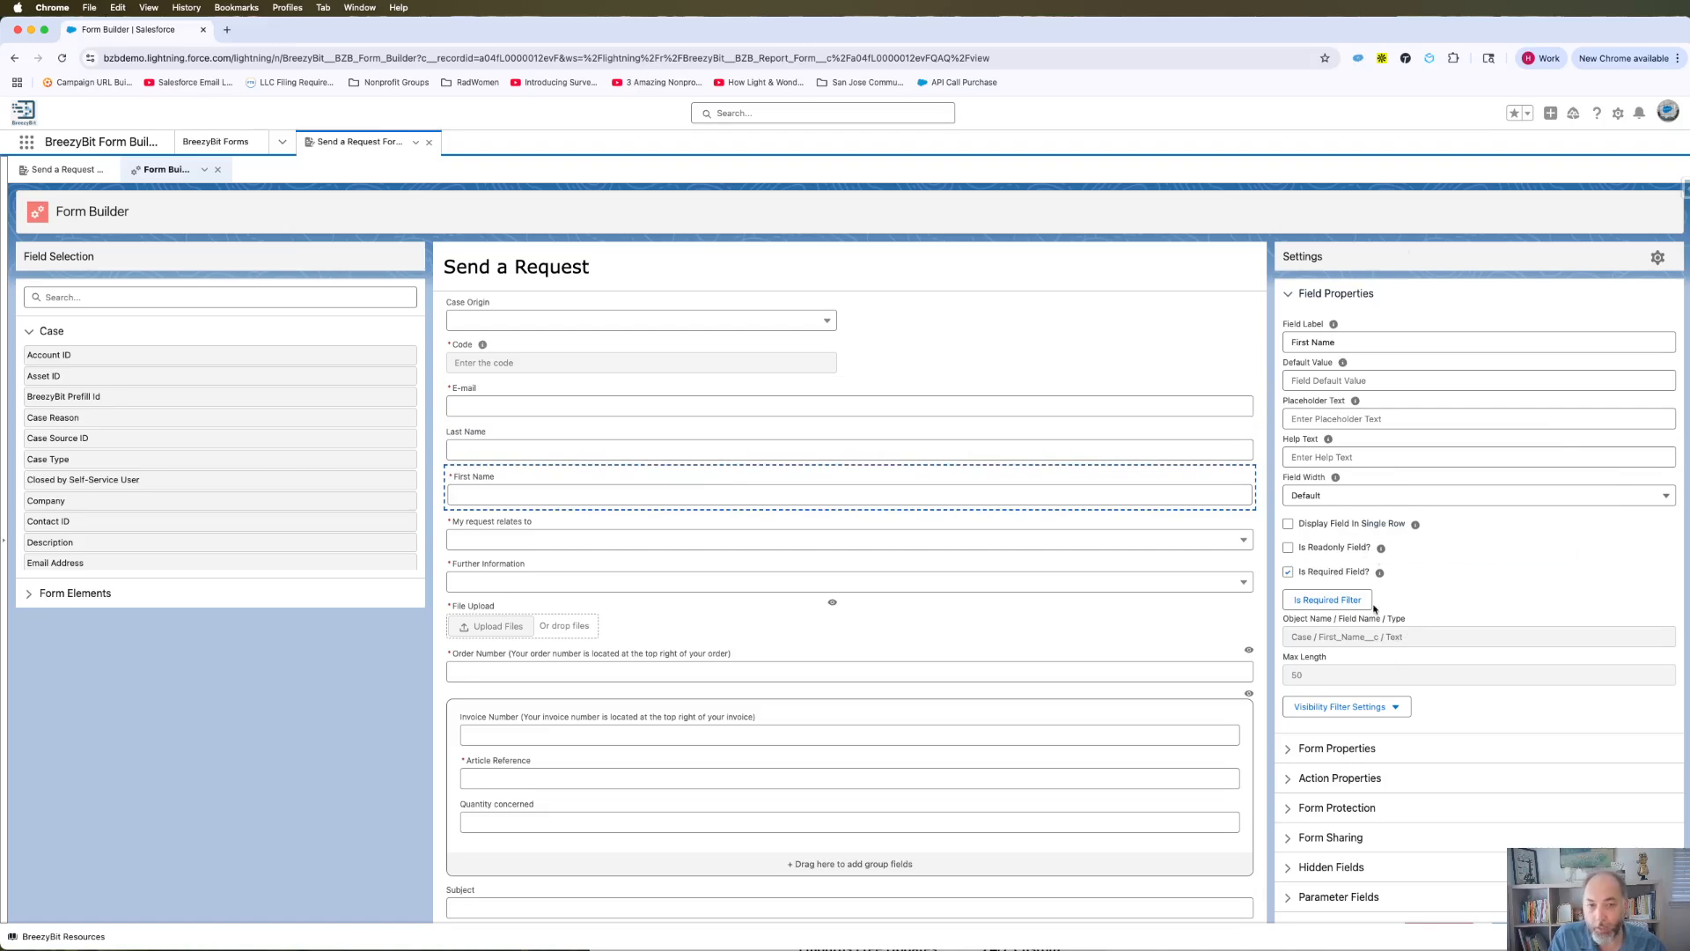
left_click_drag(1286, 619, 1381, 629)
left_click(1342, 637)
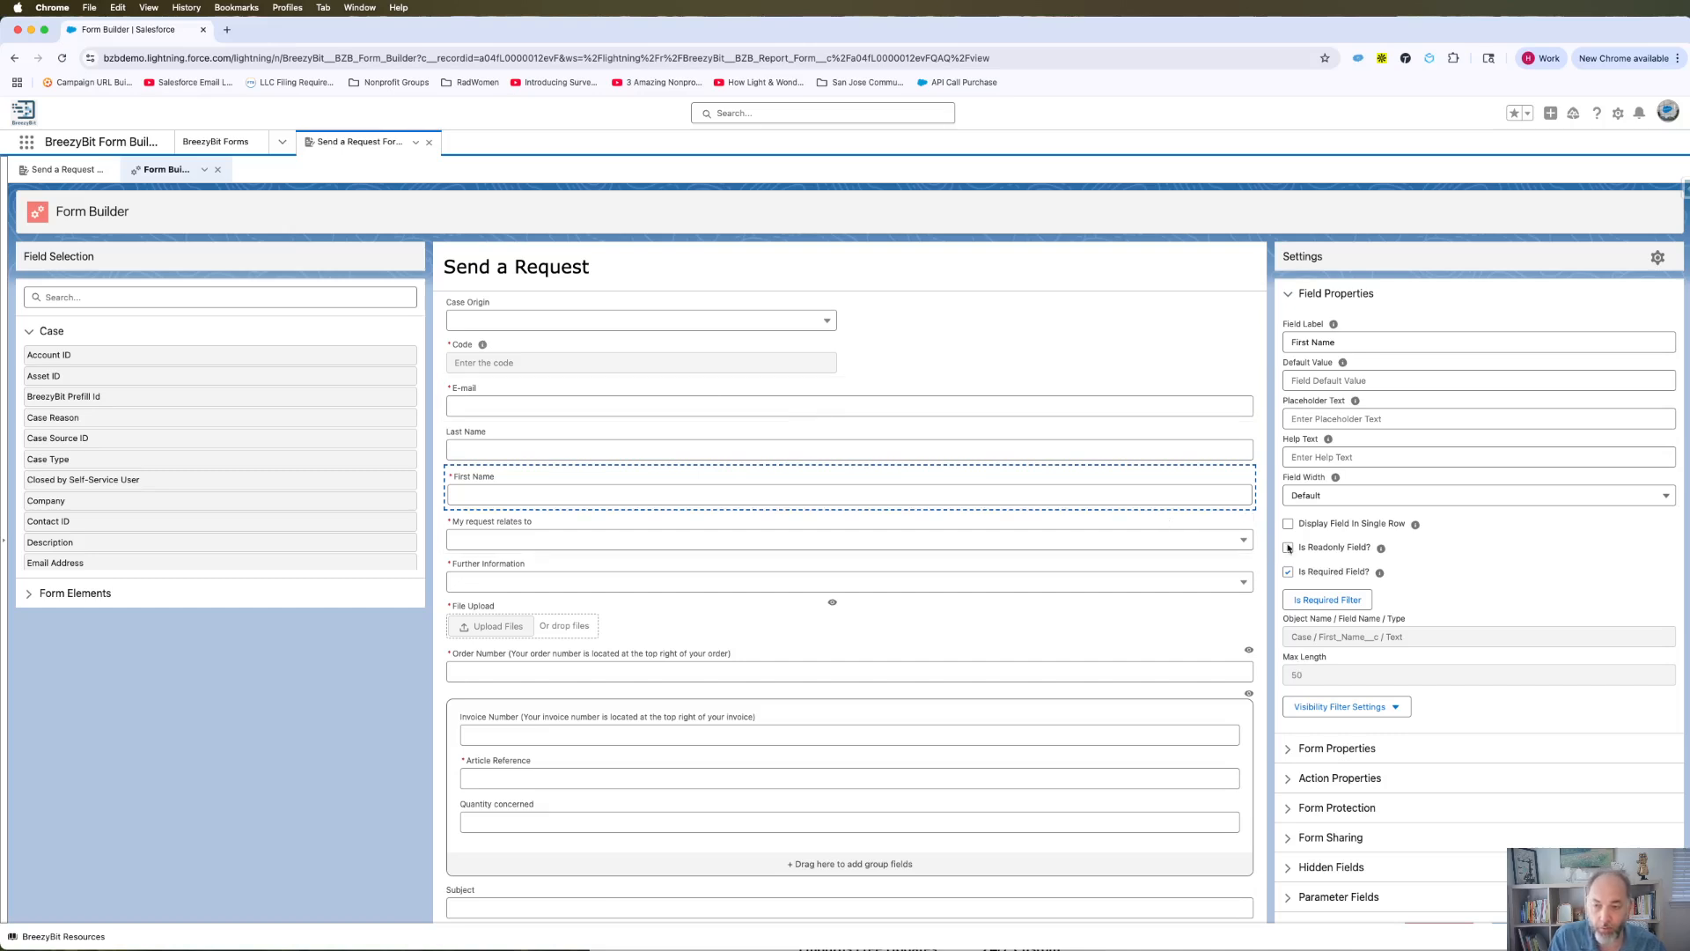
left_click(702, 451)
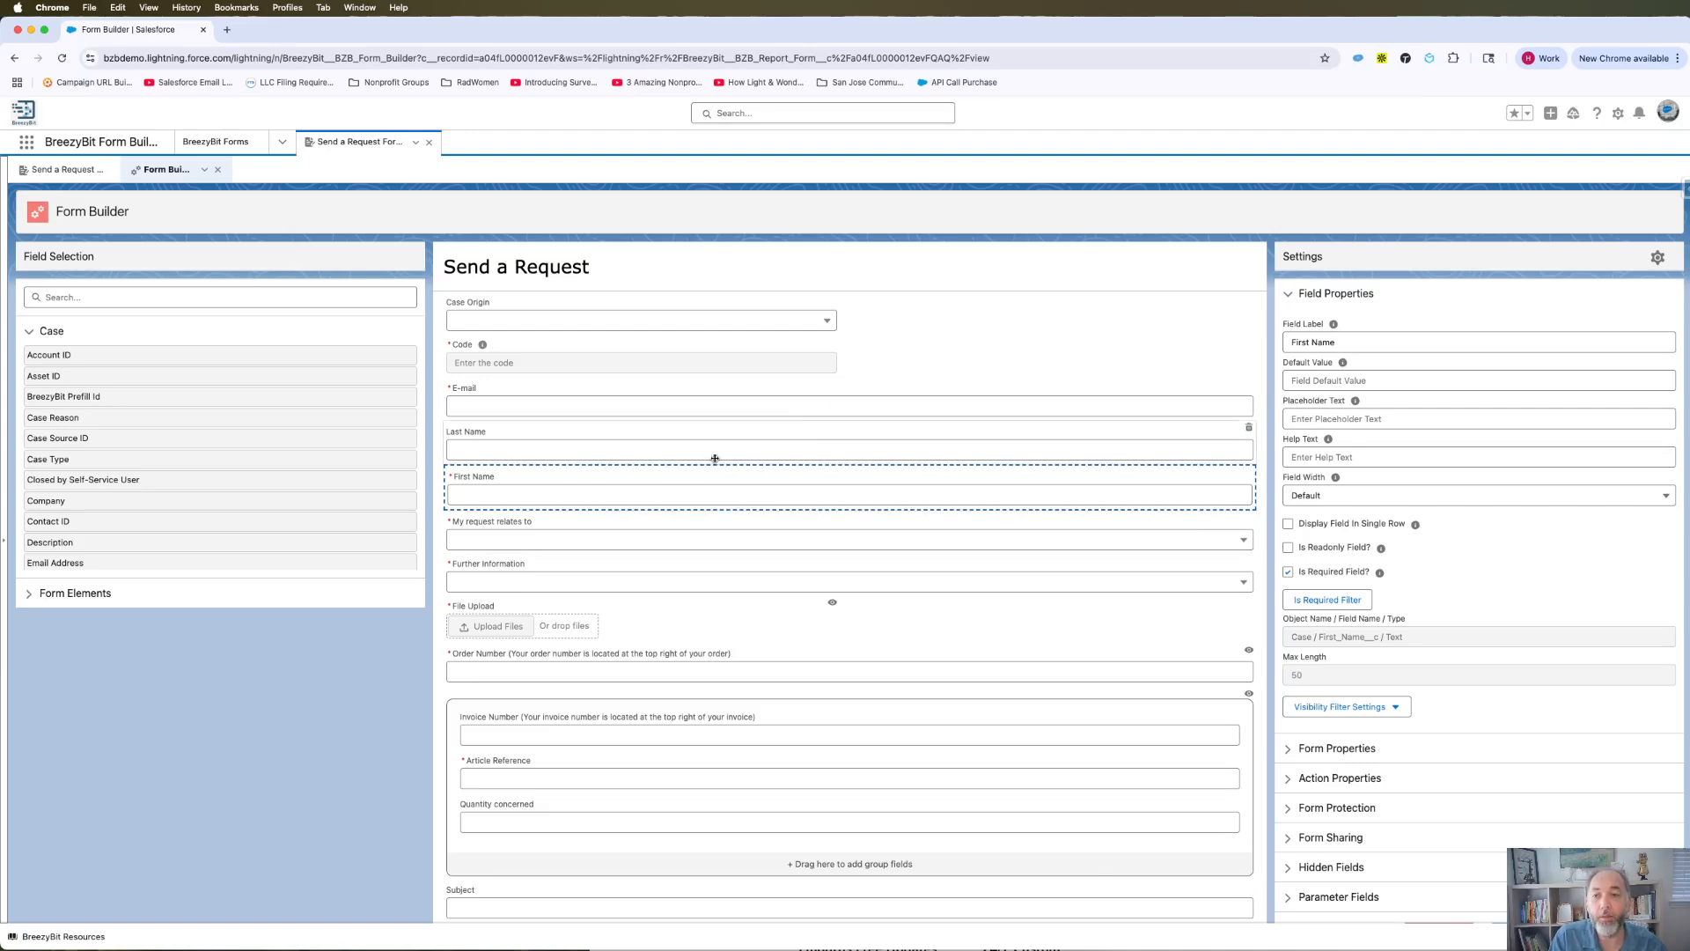